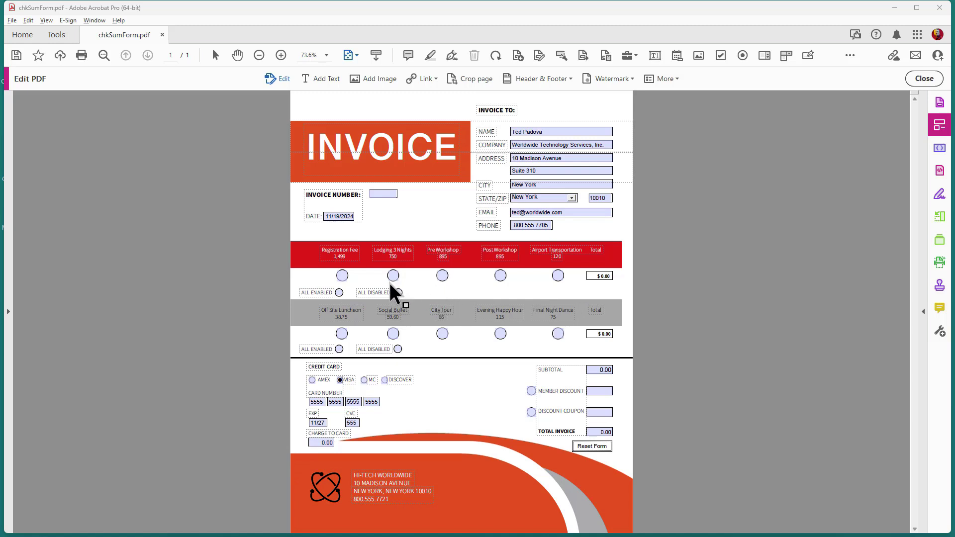
Dismiss the Registration Fee shortcut menu and leave edit mode so the invoice can be filled in.
right_click(343, 274)
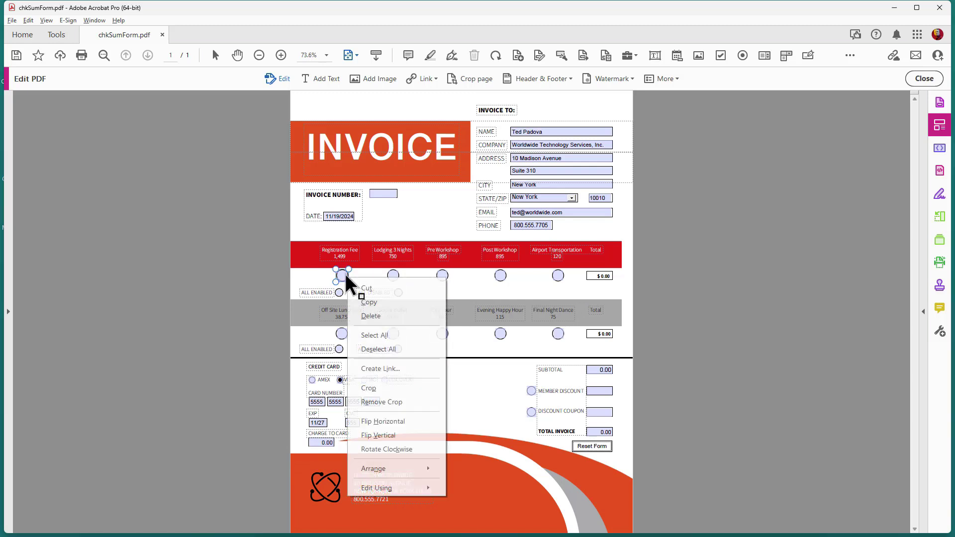
left_click(307, 279)
left_click(307, 279)
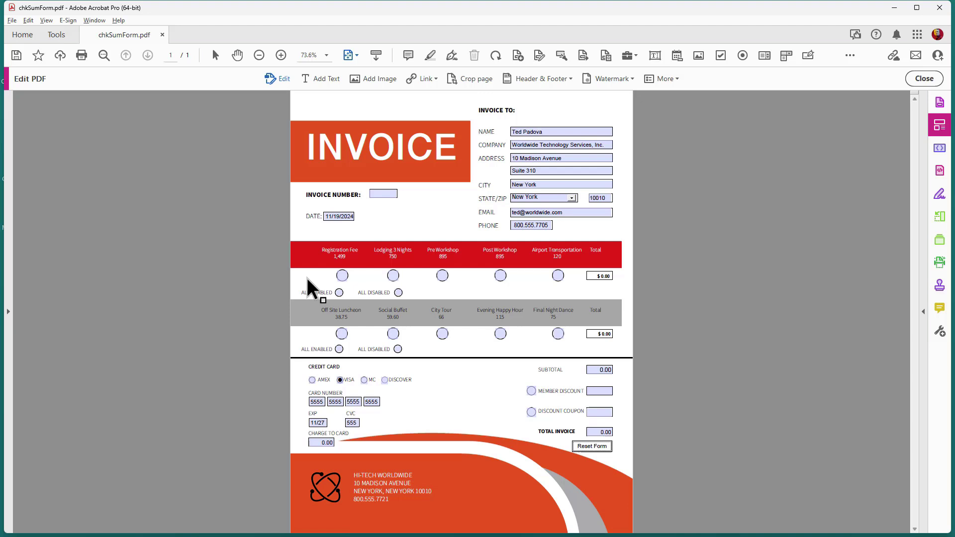
Check Registration Fee, Lodging 3 Nights, Pre Workshop and ALL ENABLED for the second row.
left_click(342, 276)
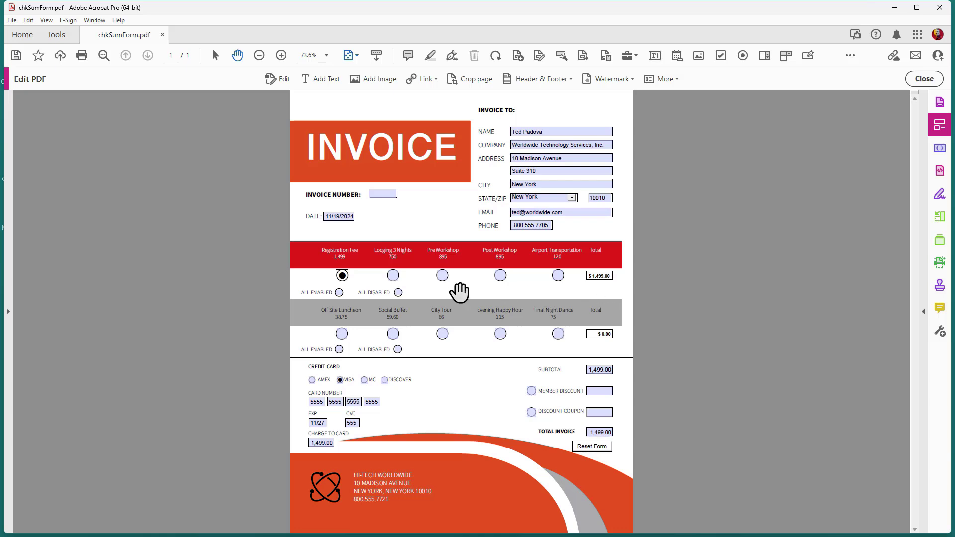
left_click(393, 277)
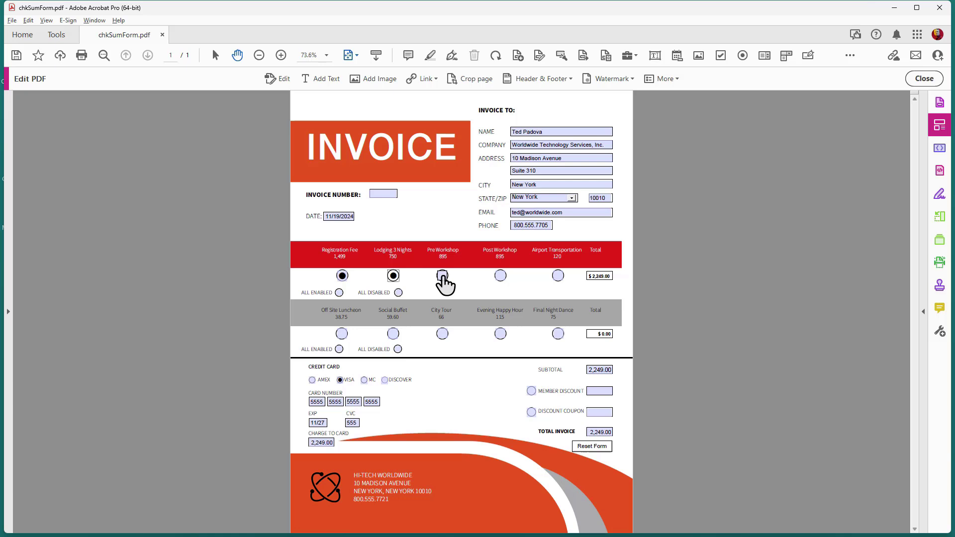
left_click(442, 276)
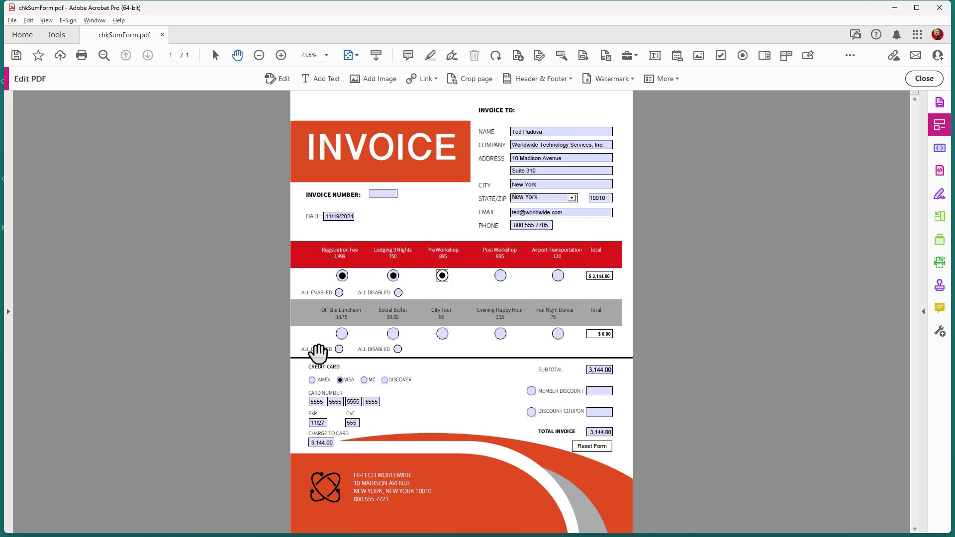
left_click(339, 349)
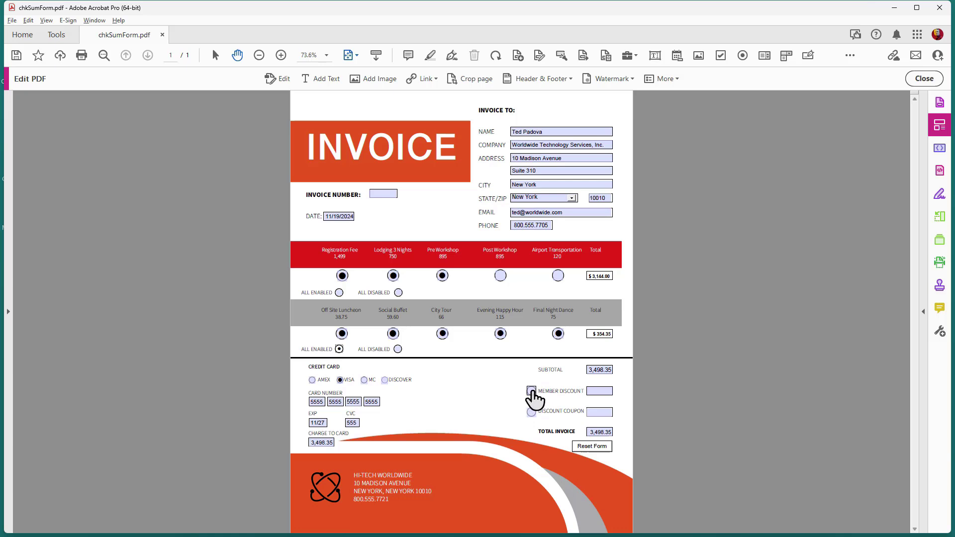
Apply the -699.67 member discount, bringing the total to 2,798.68, and return to the Hand tool.
left_click(532, 392)
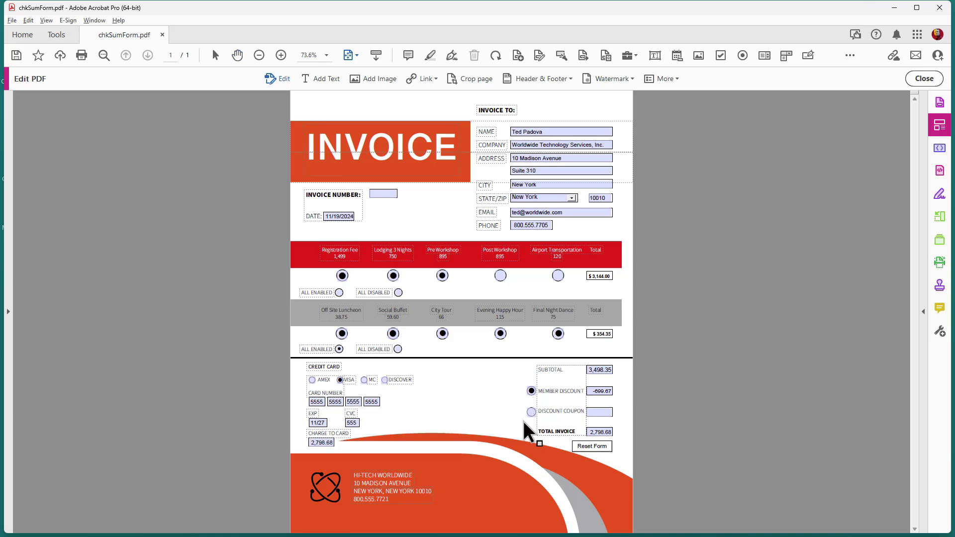
key("h")
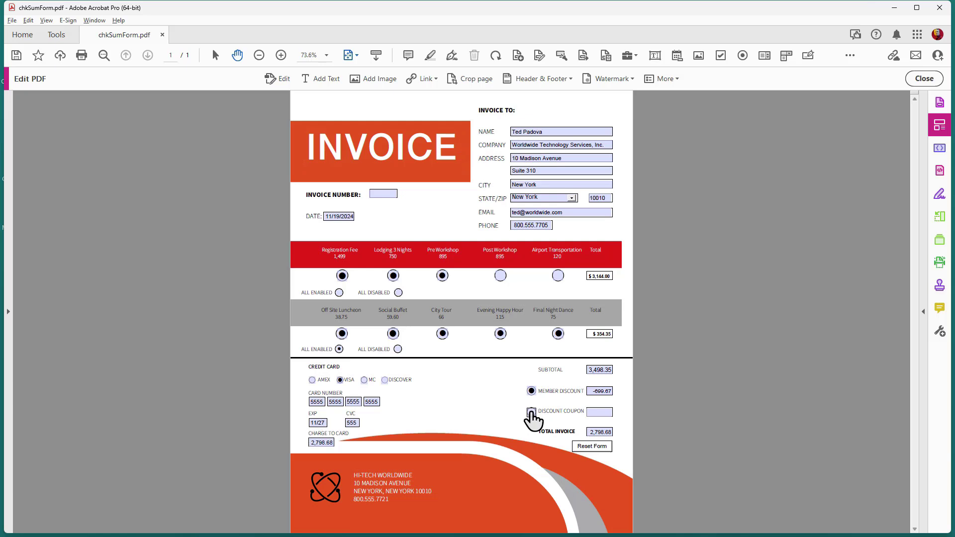
Check Discount Coupon and enter a 175 coupon amount in the JavaScript prompt.
left_click(531, 413)
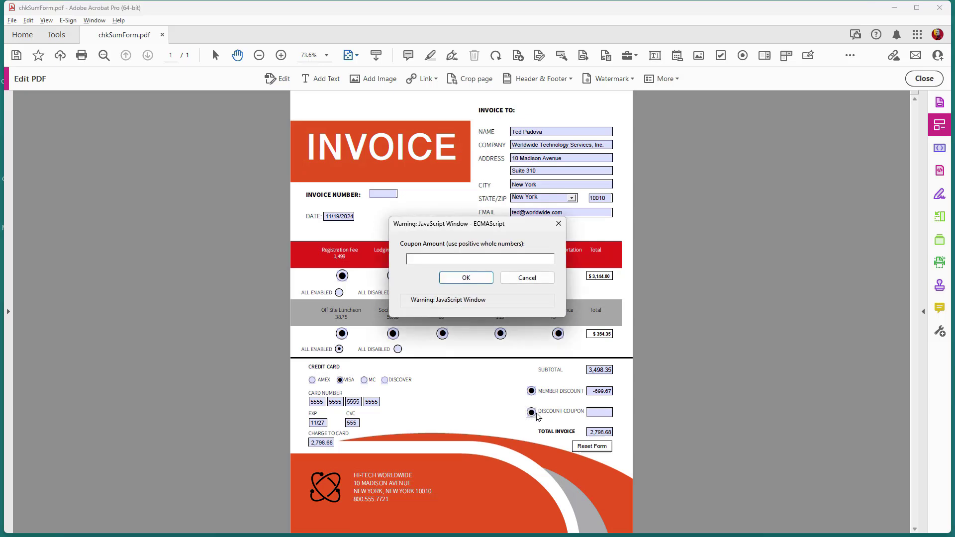
type("175")
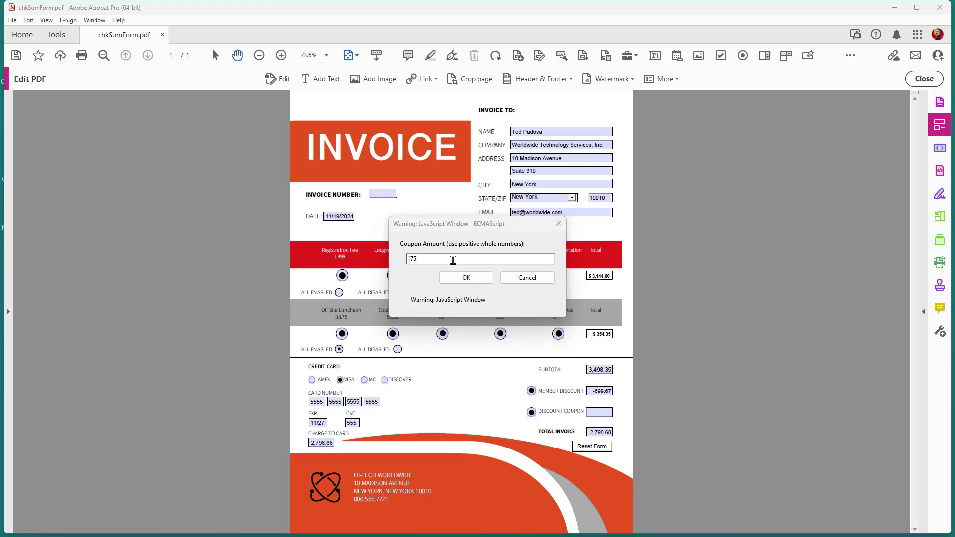
left_click(471, 279)
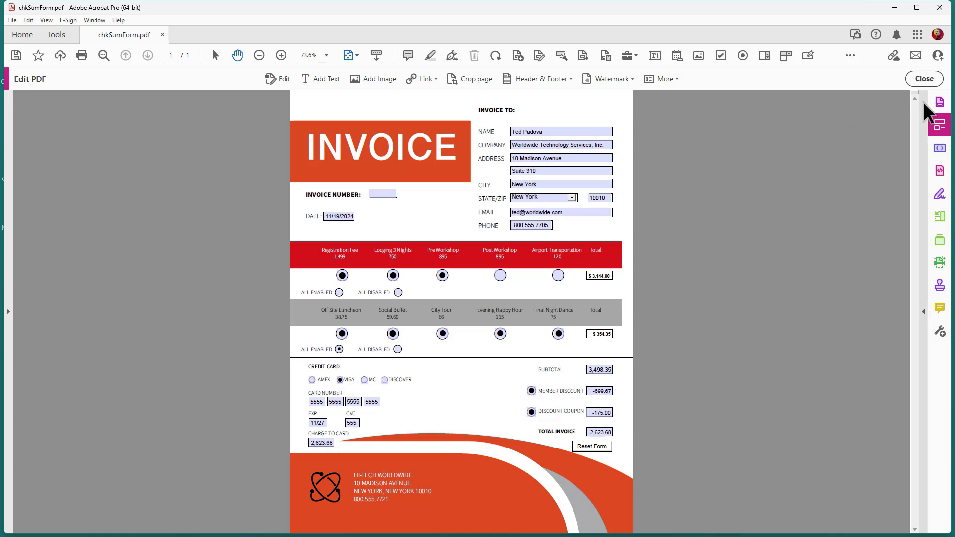
In Prepare Form, show the sub.0 Total field's Calculate tab, which sums the conf fields.
left_click(939, 103)
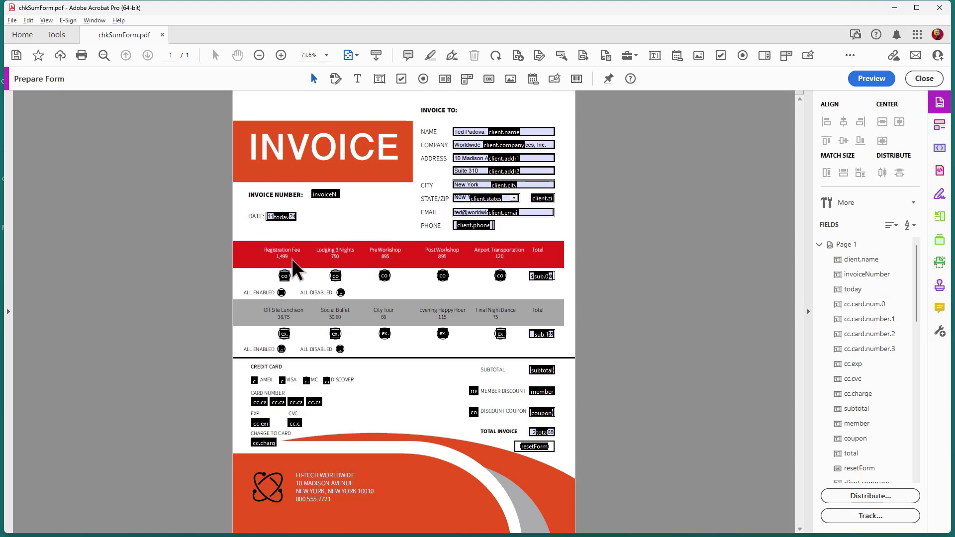
double_click(546, 280)
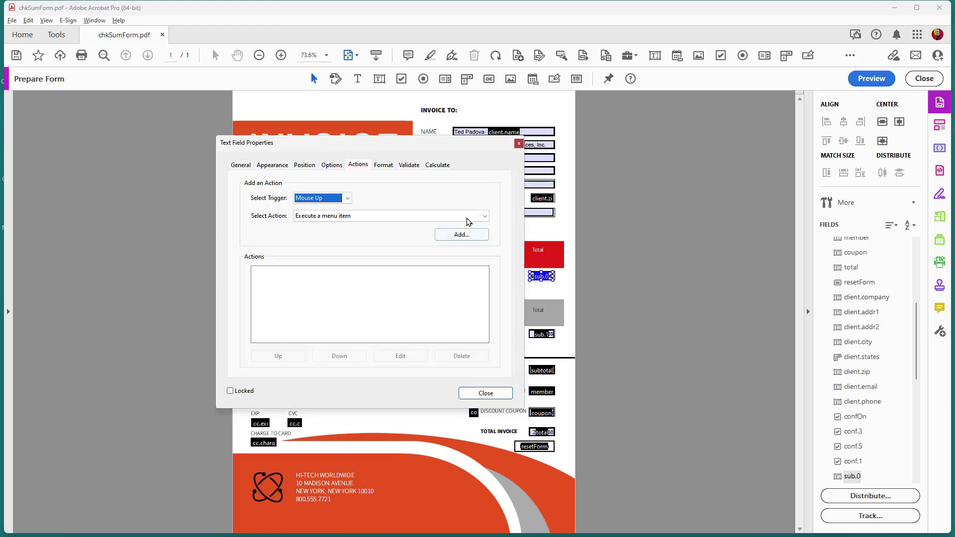
left_click(438, 164)
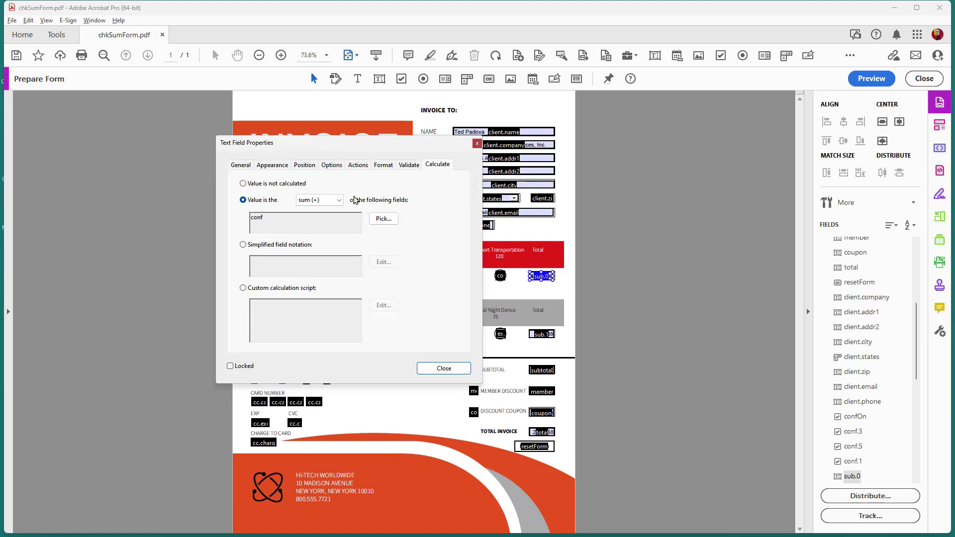
left_click_drag(335, 149, 759, 209)
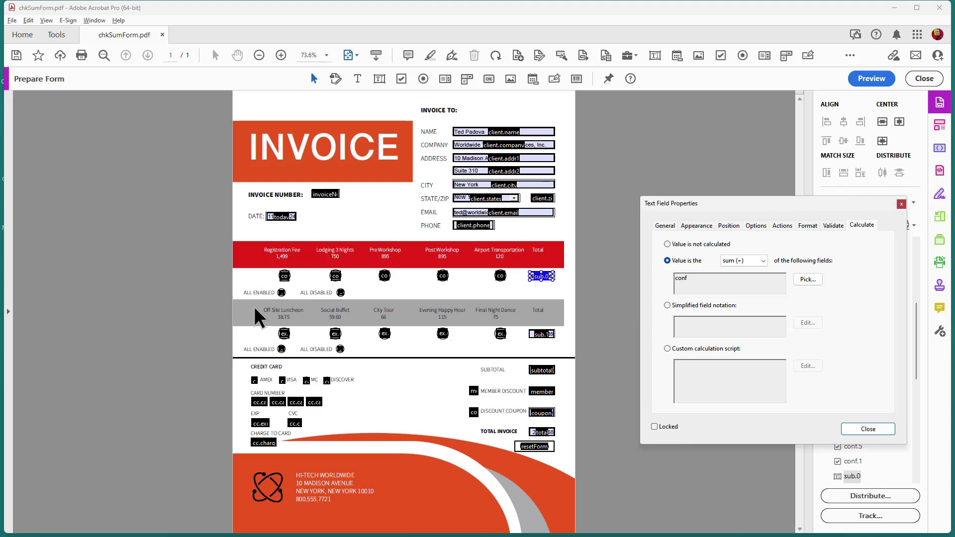
left_click(284, 276)
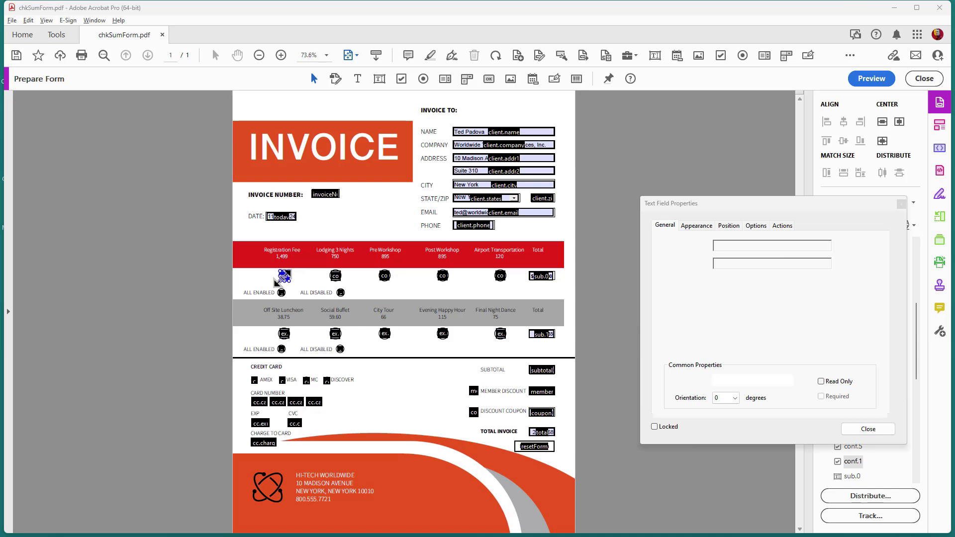
left_click(756, 227)
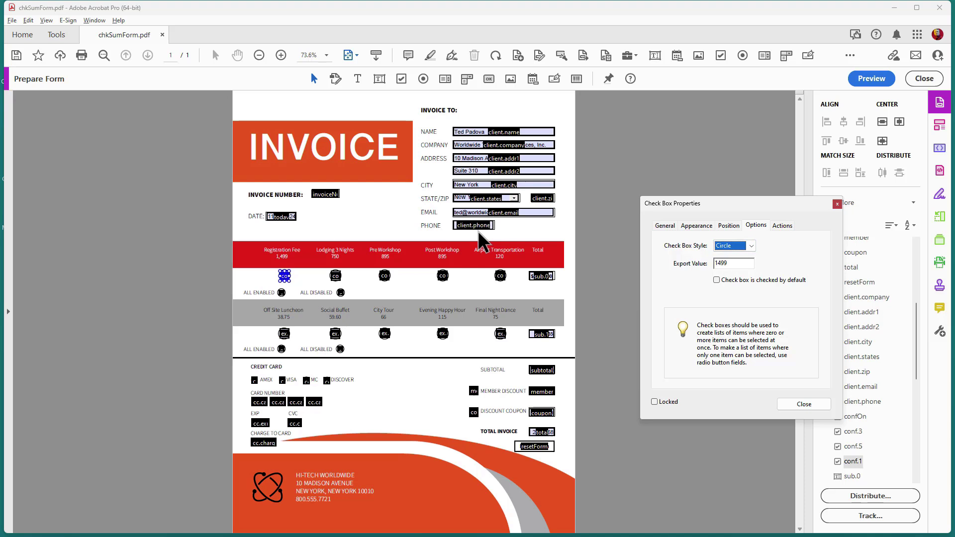
left_click(336, 277)
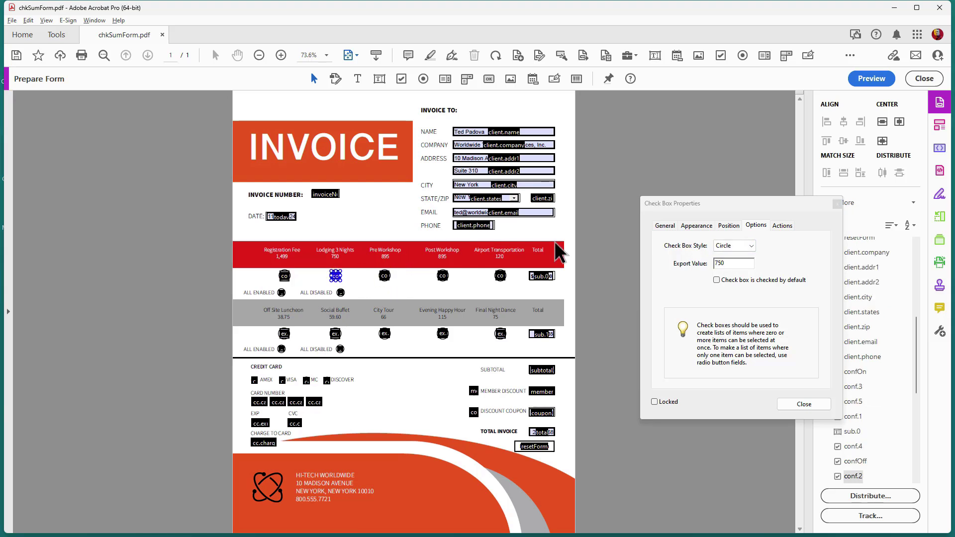
left_click(385, 276)
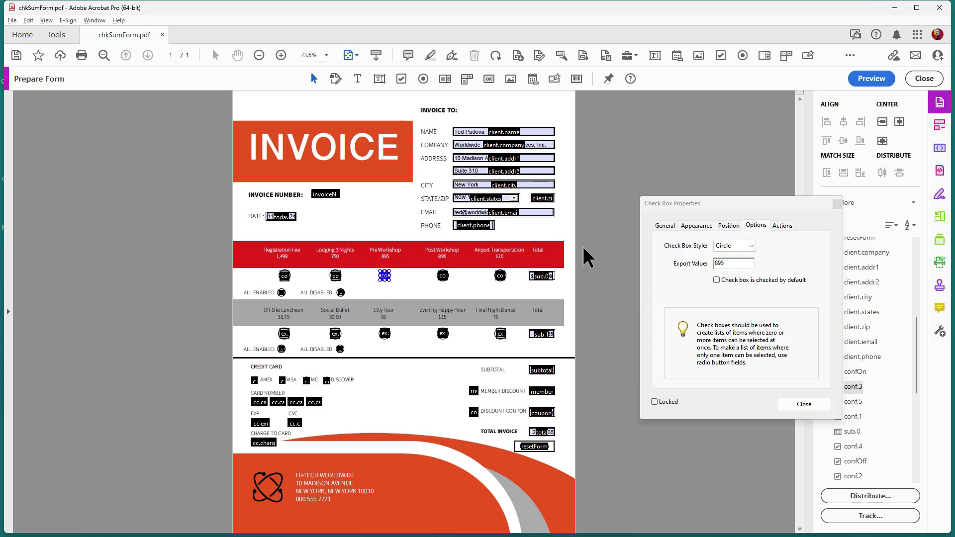
left_click(545, 280)
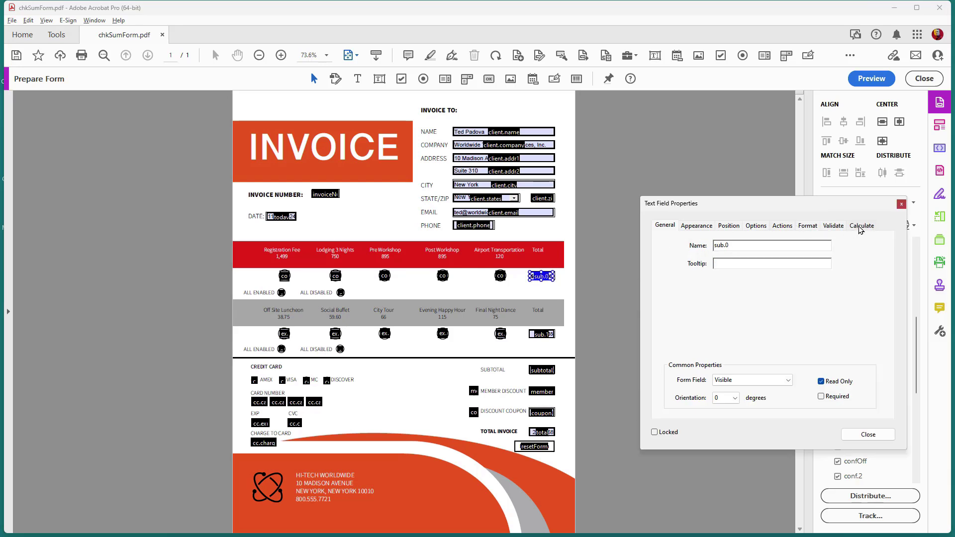
left_click(861, 225)
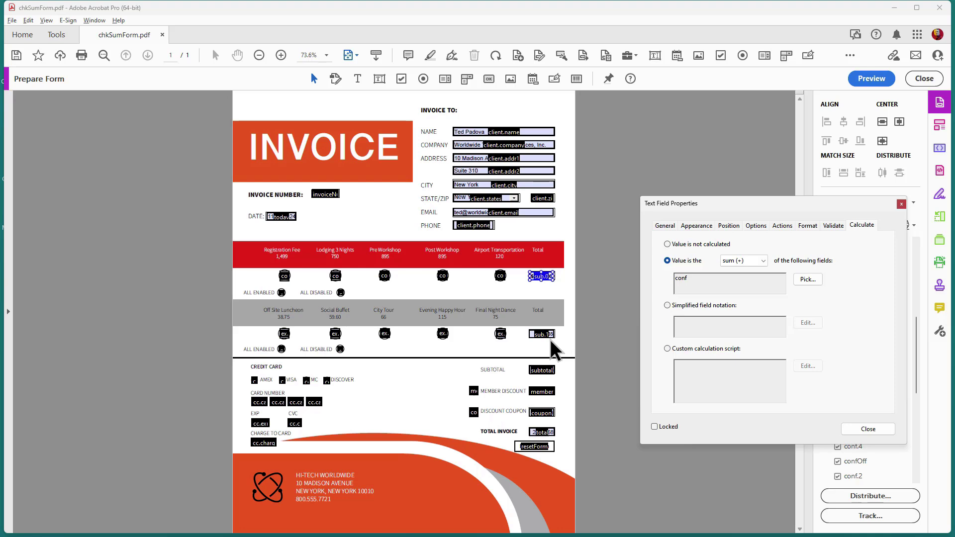
left_click(577, 368)
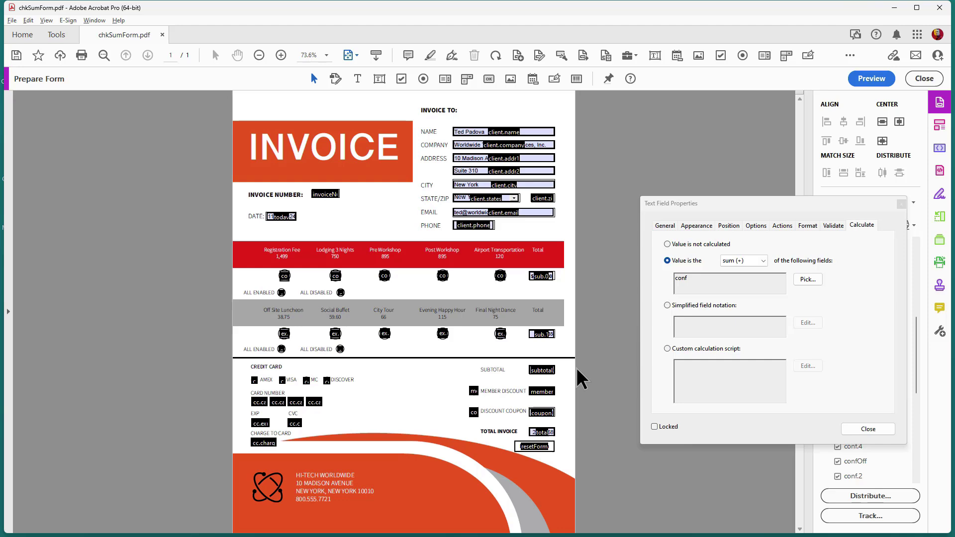
Zoom the invoice to 125% and close the Text Field Properties dialog.
key("ctrl+equal")
key("ctrl+equal")
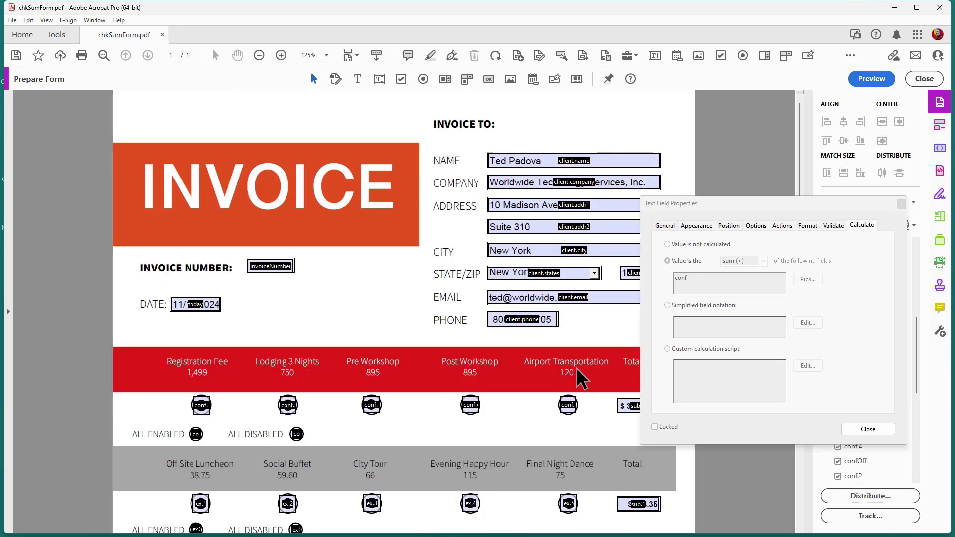
scroll(577, 370, "down", 6)
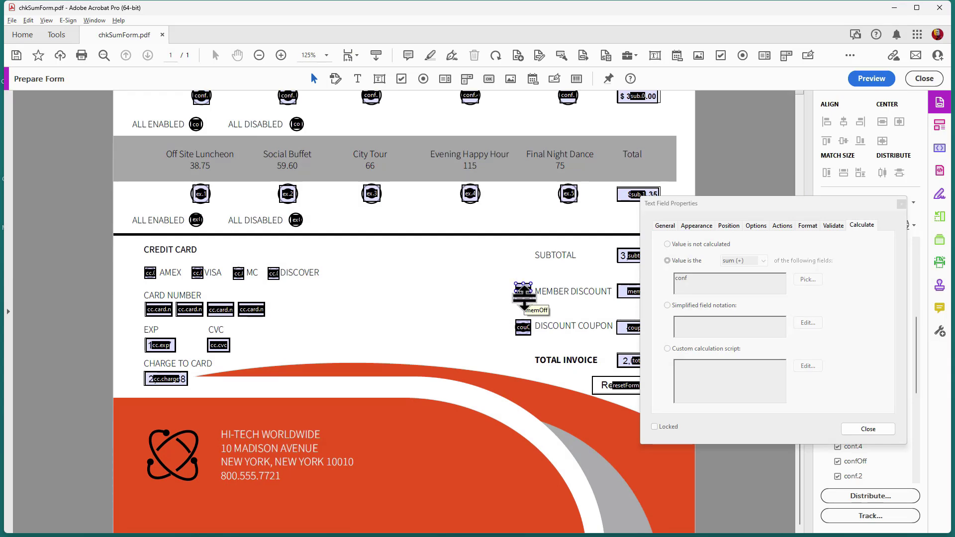
scroll(524, 297, "up", 2)
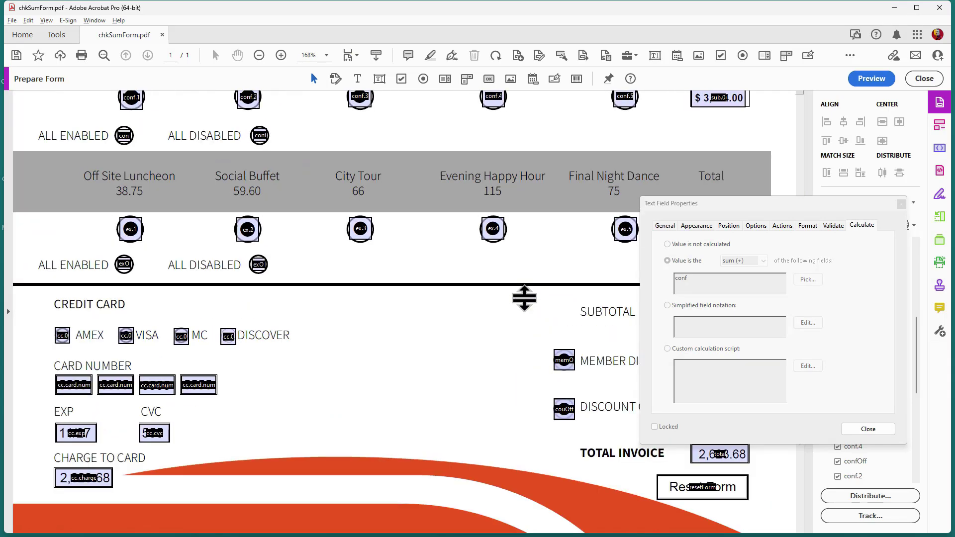
scroll(587, 356, "down", 1)
scroll(586, 356, "down", 1)
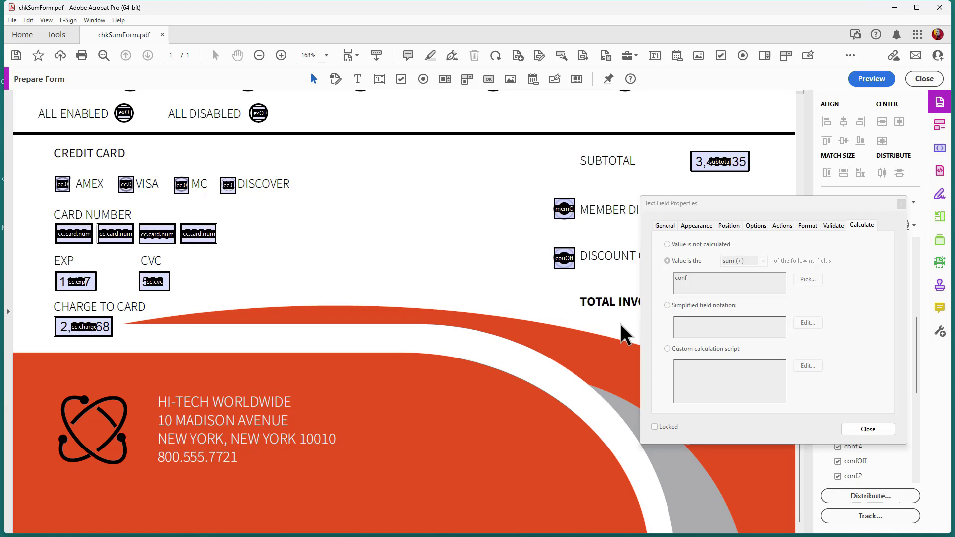
left_click(902, 205)
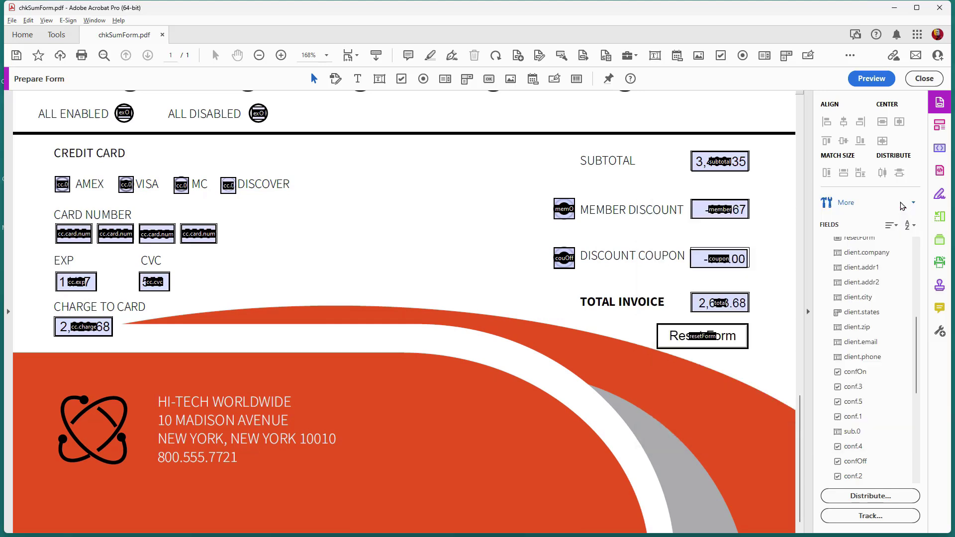
Pull the memOff and couOff checkboxes left, out from under memOn and couOn.
left_click(564, 210)
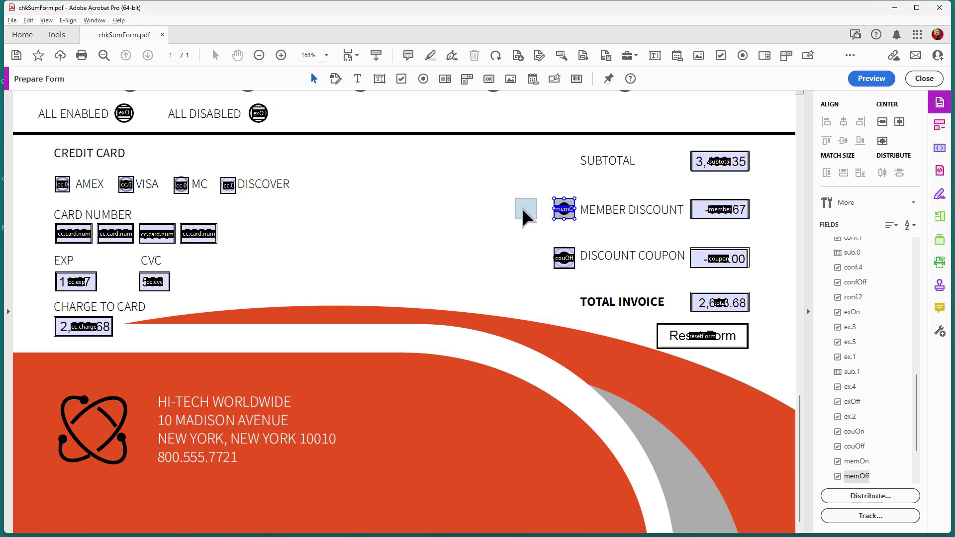
left_click_drag(498, 212, 498, 212)
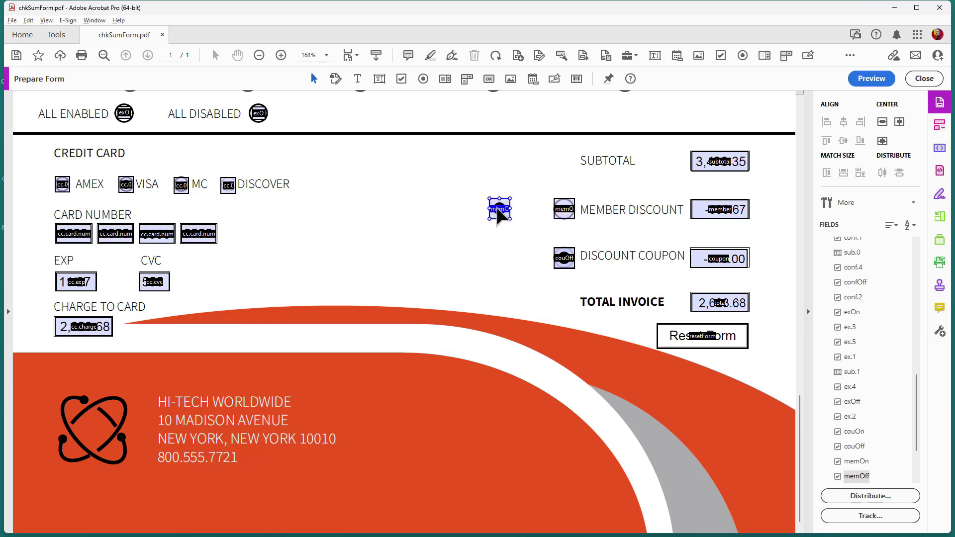
left_click(565, 258)
left_click_drag(499, 251, 500, 252)
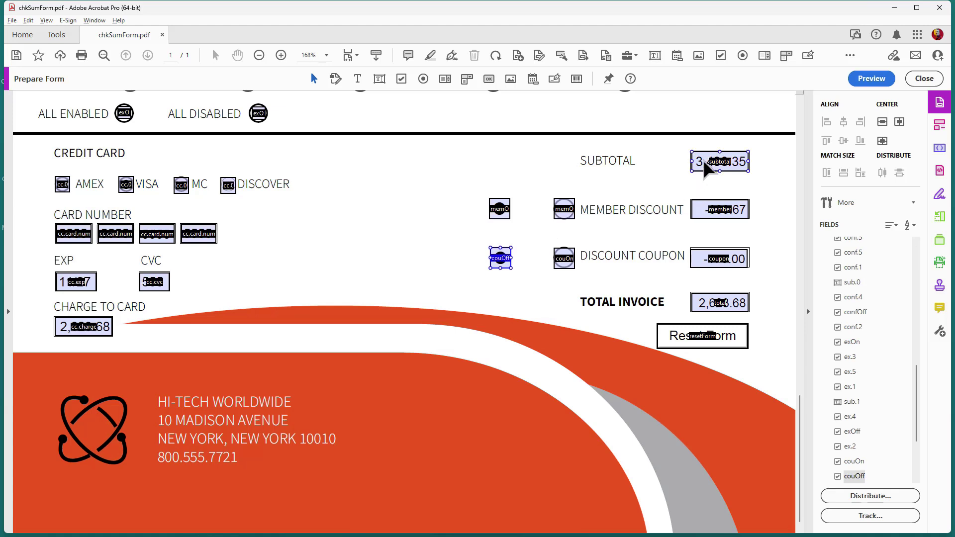
Open memOff's Mouse Up Run a JavaScript action in the JavaScript Editor.
left_click(499, 209, "shift")
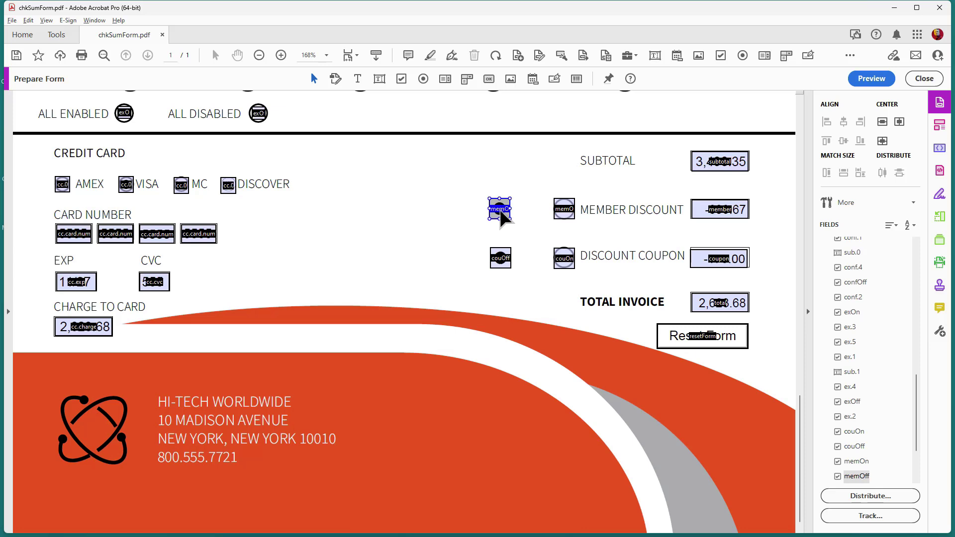
double_click(499, 209)
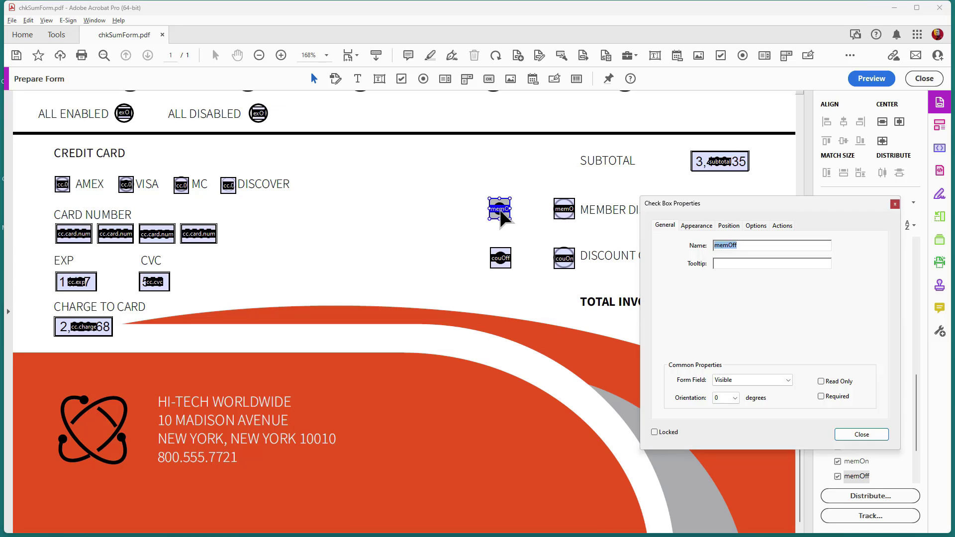
left_click(781, 225)
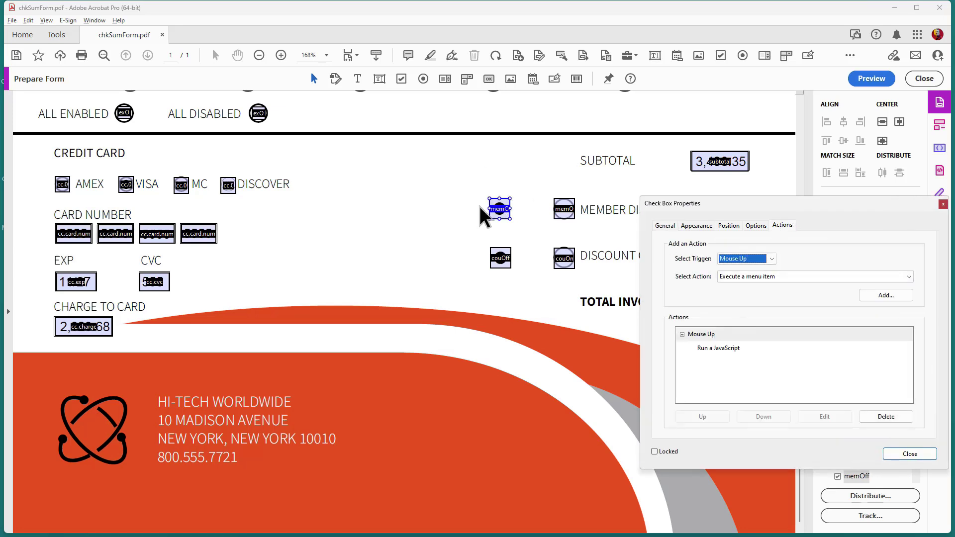
left_click(709, 349)
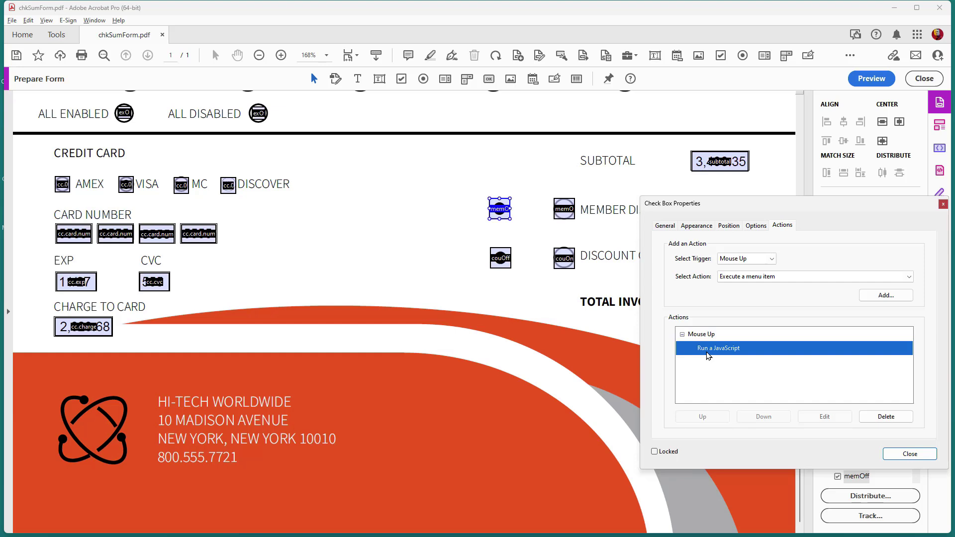
left_click(816, 419)
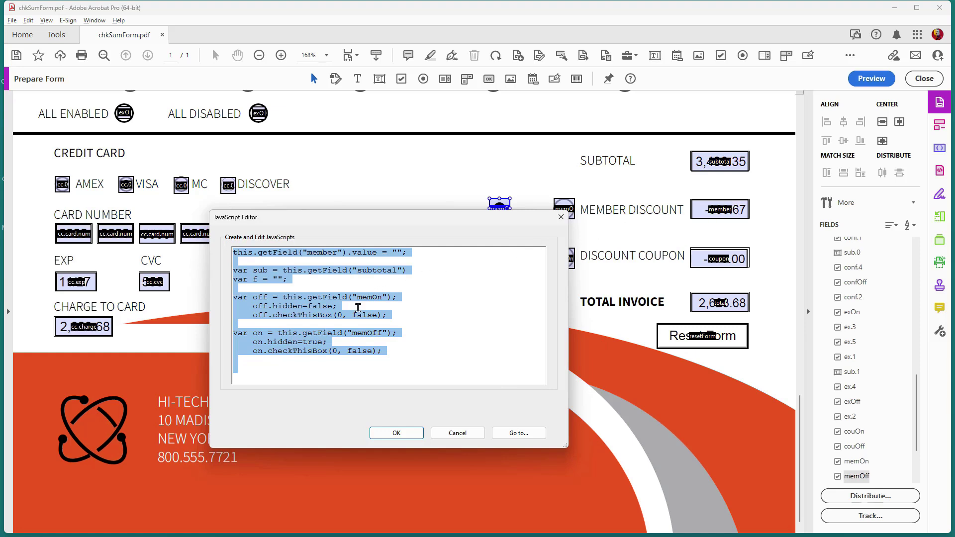
Keep the memOff script unchanged and switch the form to Preview for testing.
left_click_drag(466, 223, 328, 239)
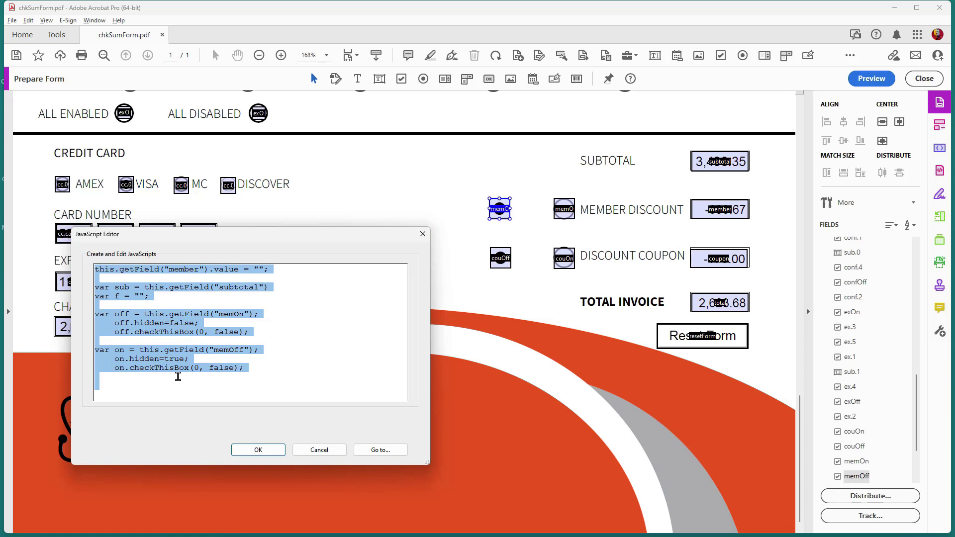
left_click(269, 451)
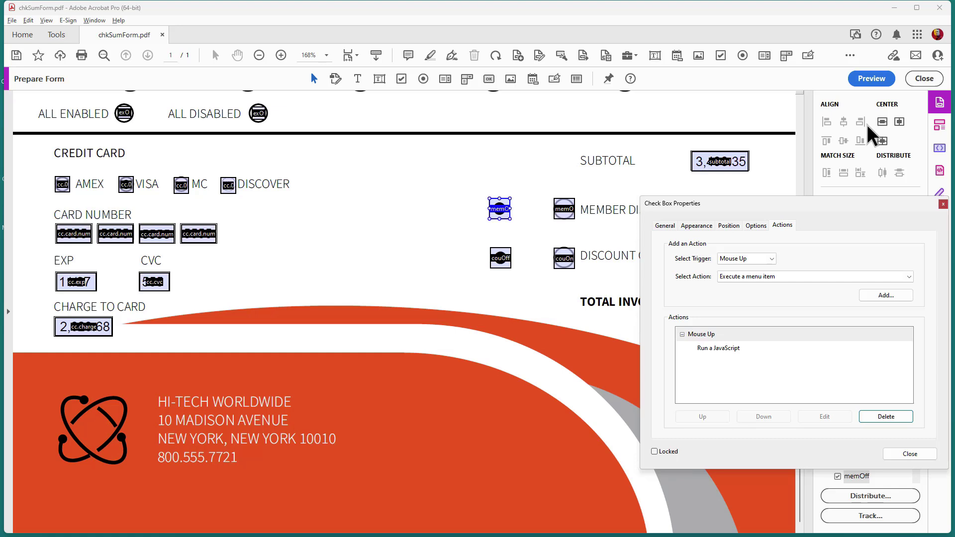
left_click(874, 77)
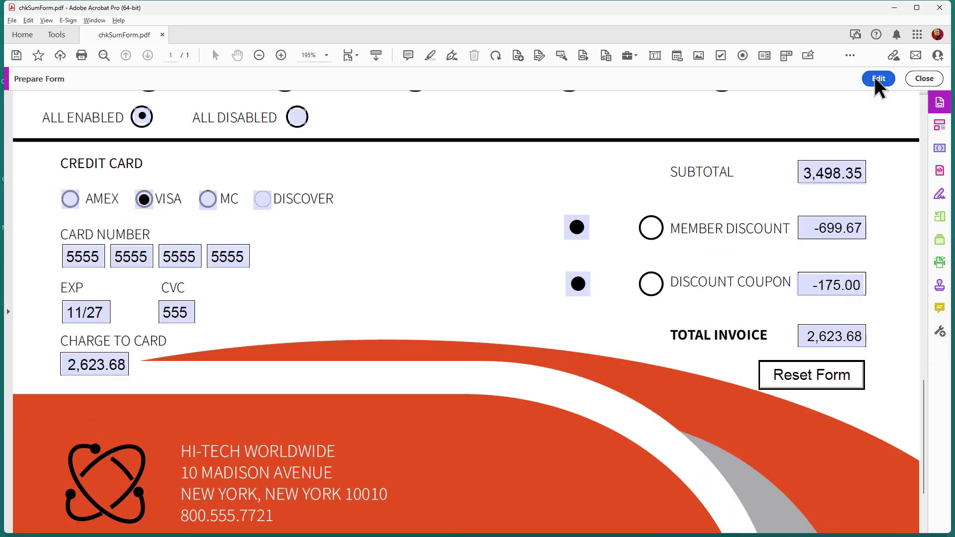
Toggle the member discount on and off several times, ending off at 3,323.35, then return to Edit.
left_click(577, 230)
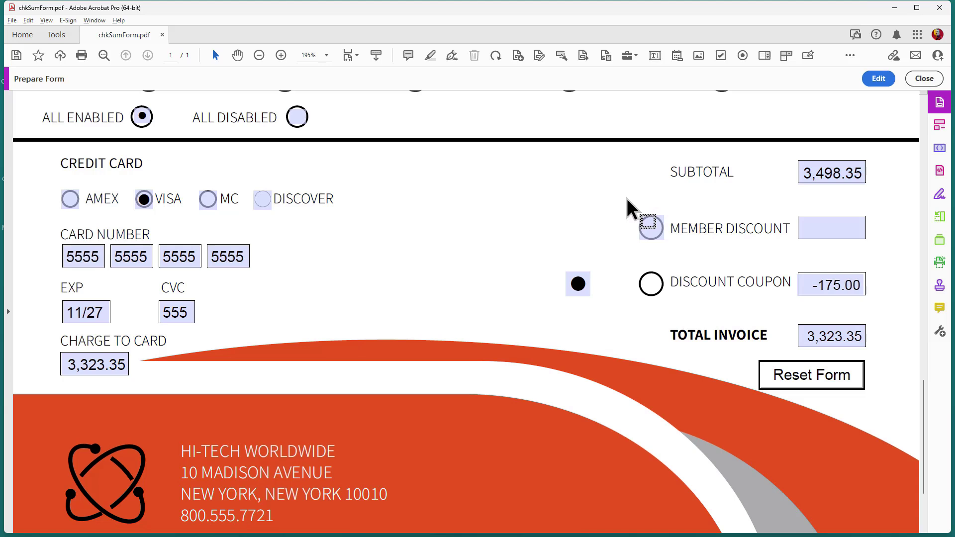
left_click(652, 227)
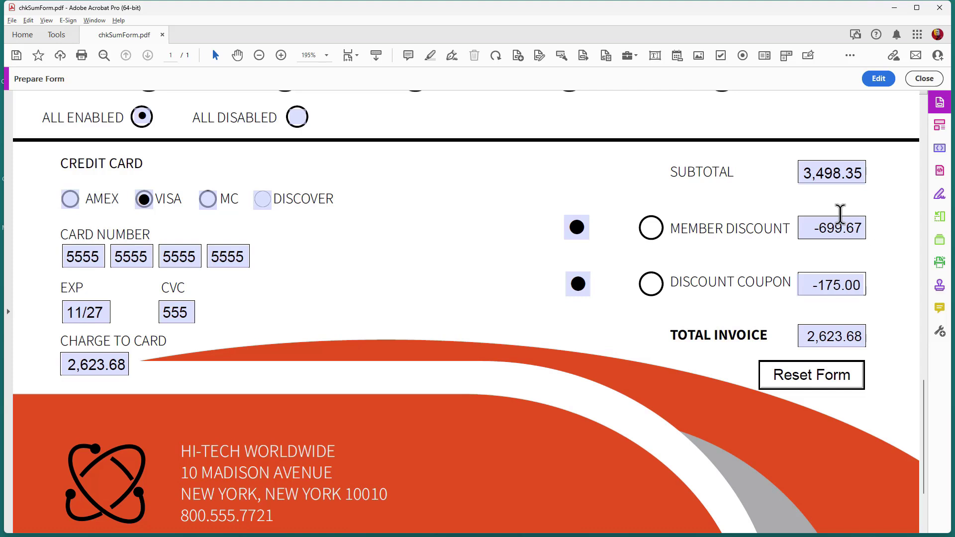
left_click(577, 229)
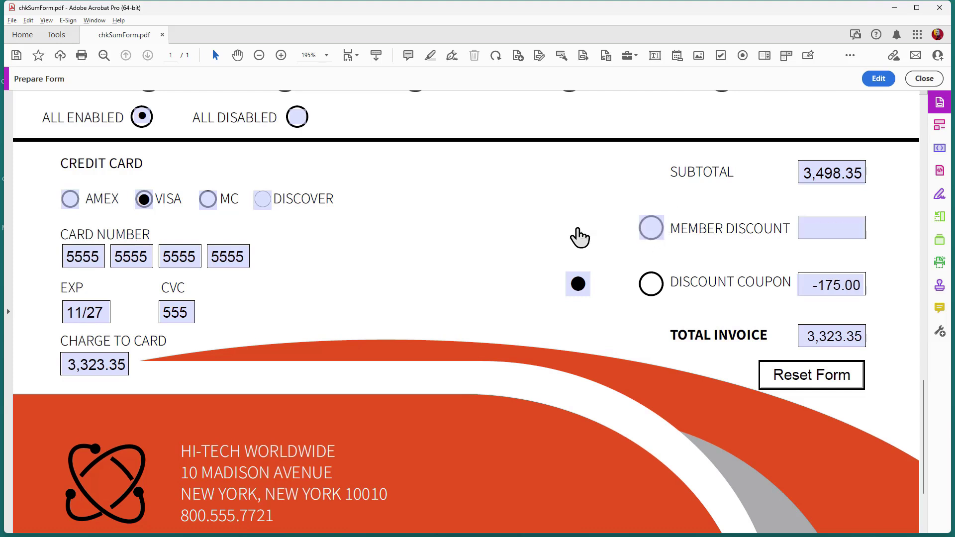
left_click(652, 228)
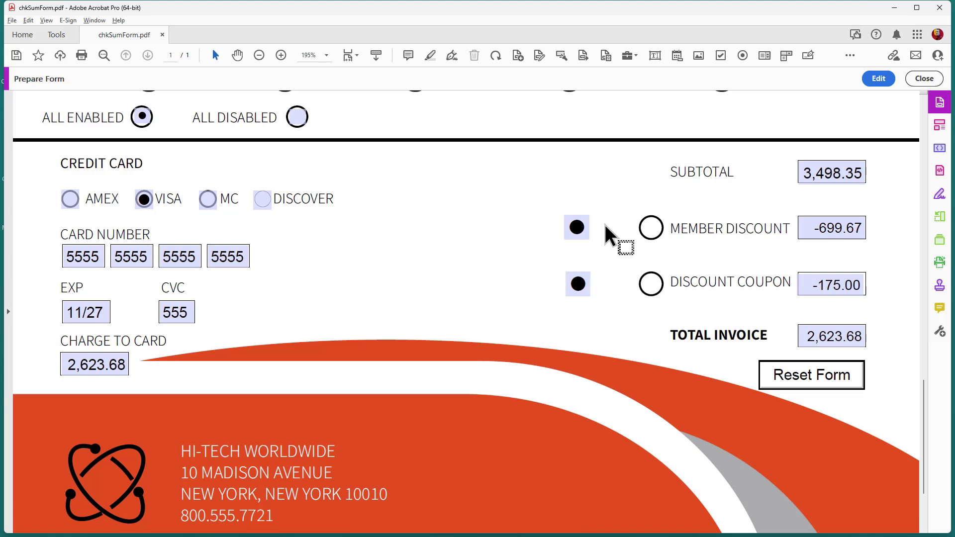
left_click(579, 229)
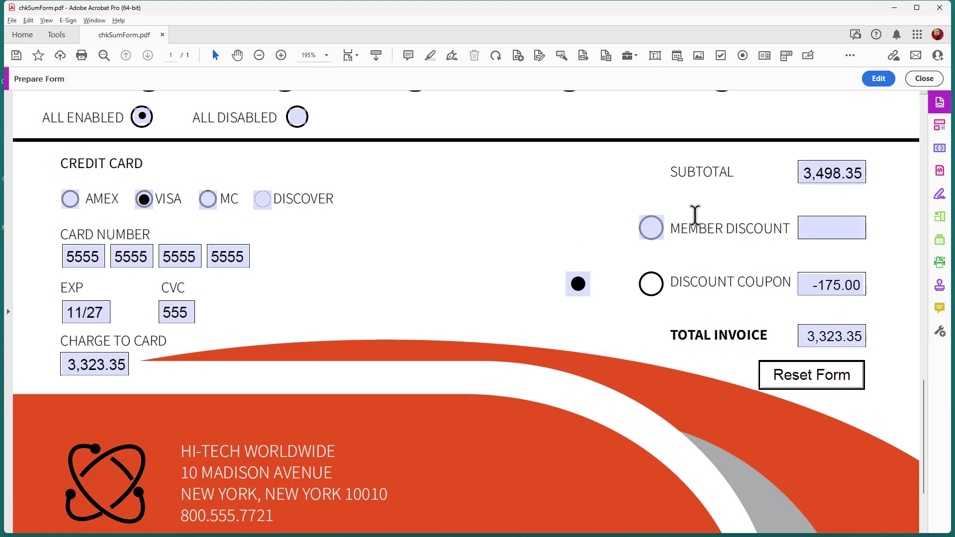
left_click(879, 78)
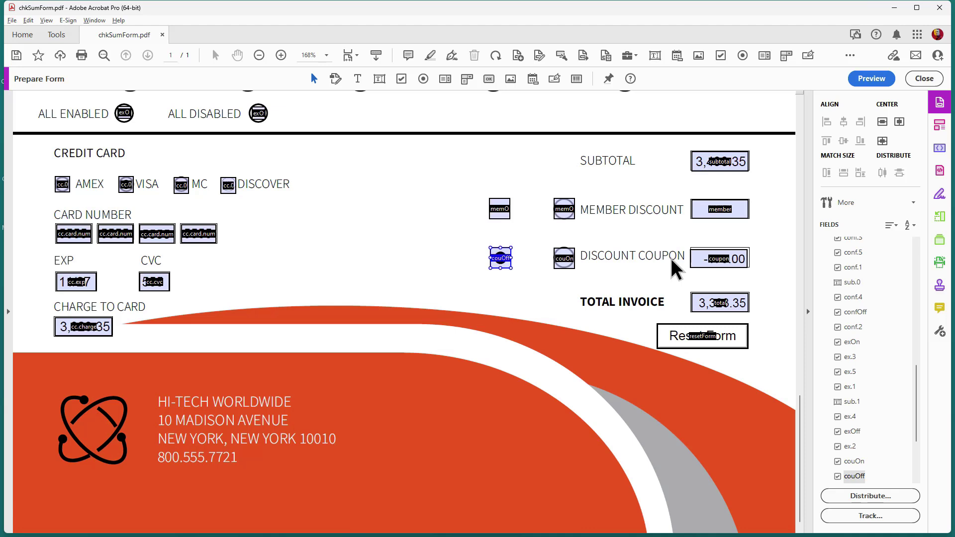
Review the couOn checkbox's JavaScript action and close it without changes.
left_click(564, 263, "shift")
double_click(566, 269)
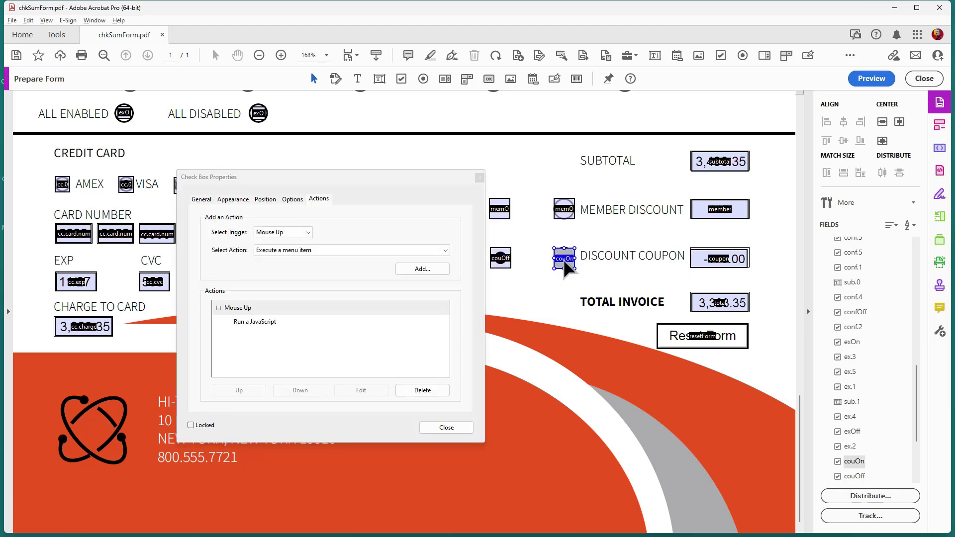
left_click(249, 321)
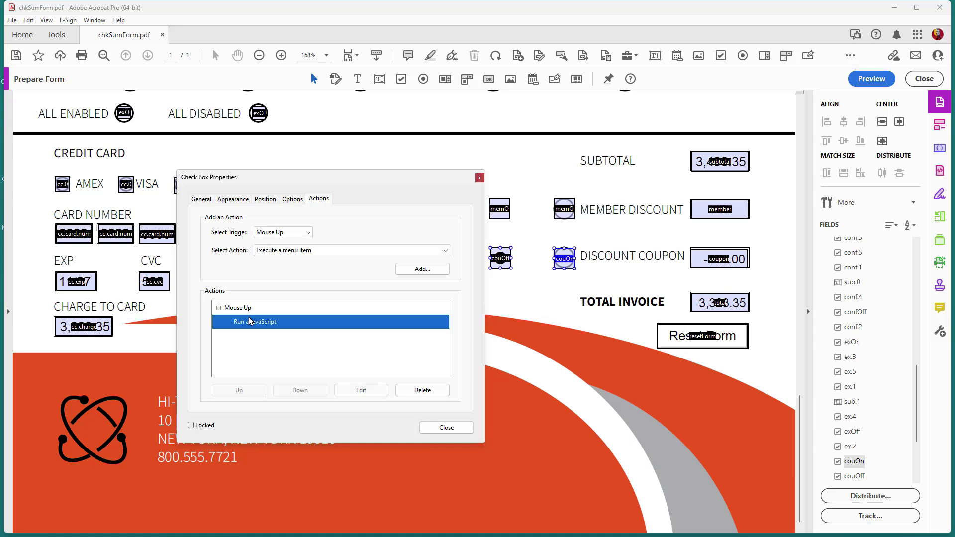
left_click(351, 391)
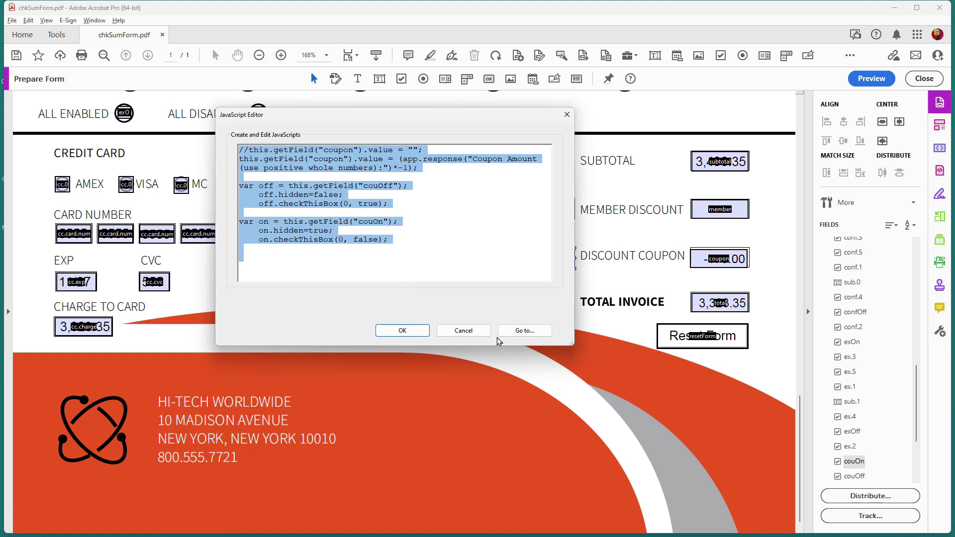
left_click(477, 331)
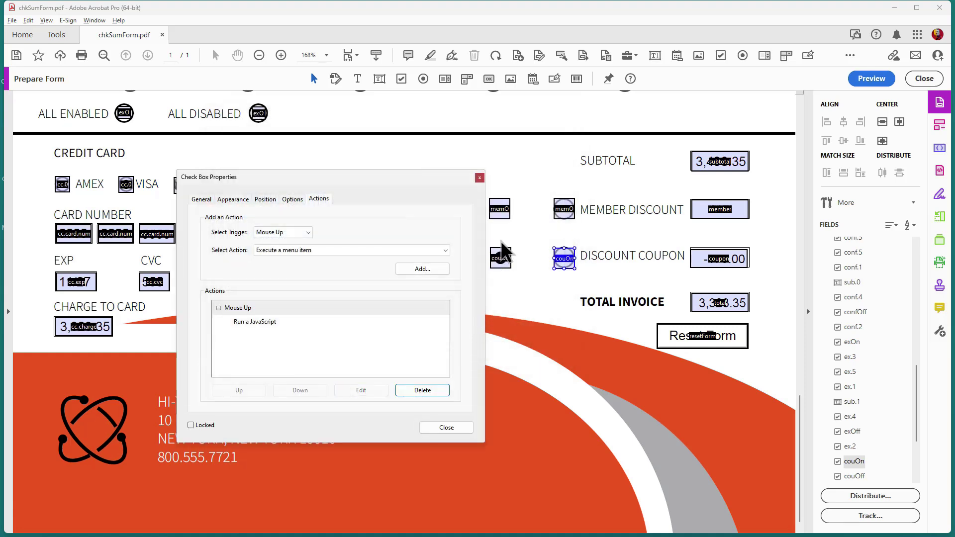
Review the couOff Mouse Up script unchanged, dismiss the GeForce notification and close Check Box Properties.
left_click(498, 258)
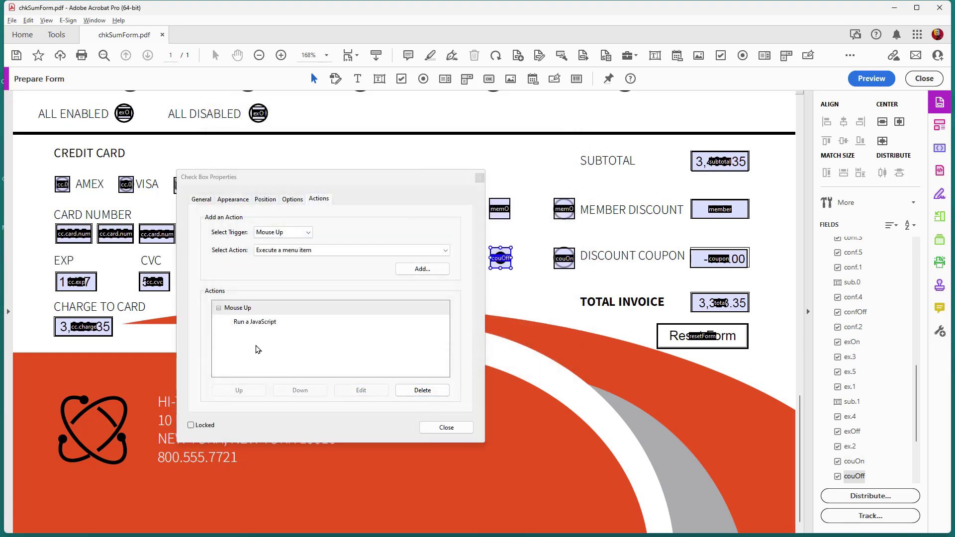
left_click(256, 323)
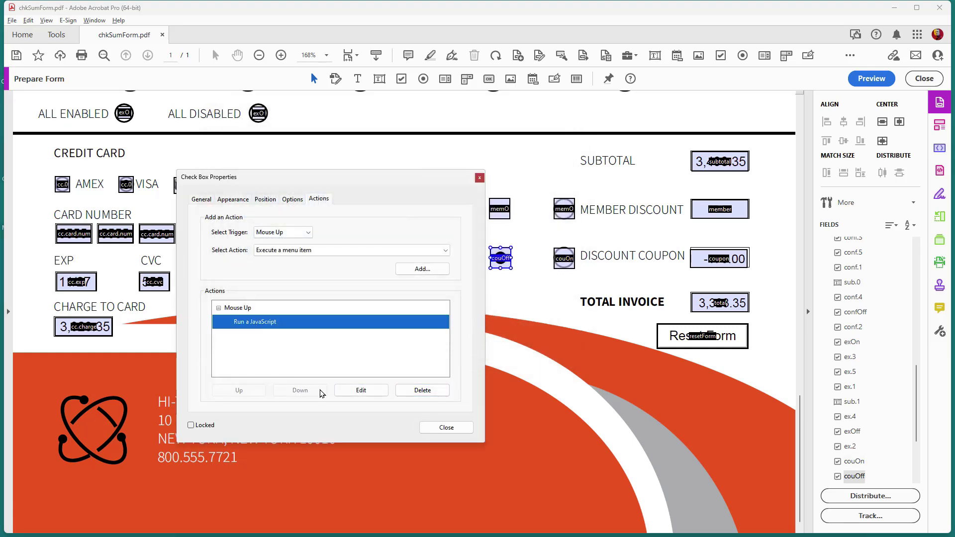
left_click(351, 391)
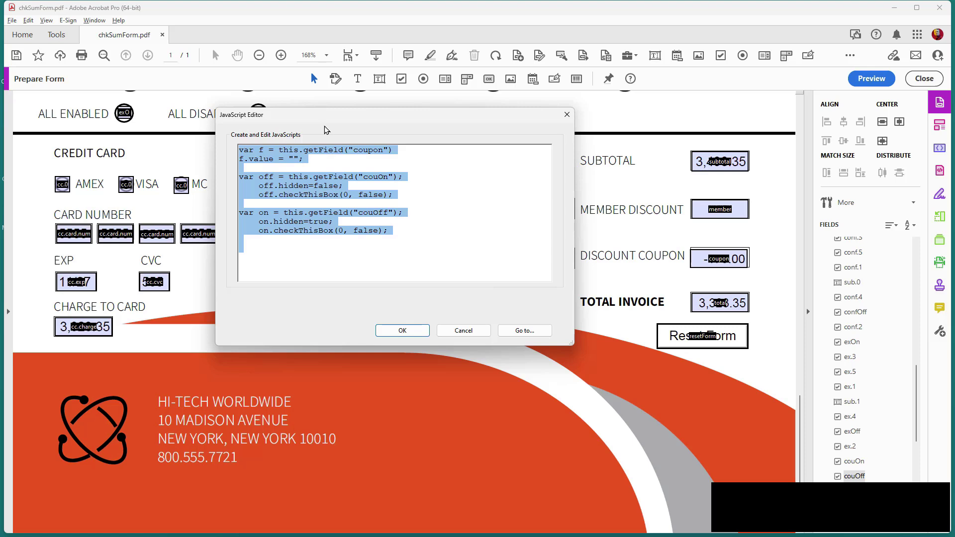
left_click(481, 335)
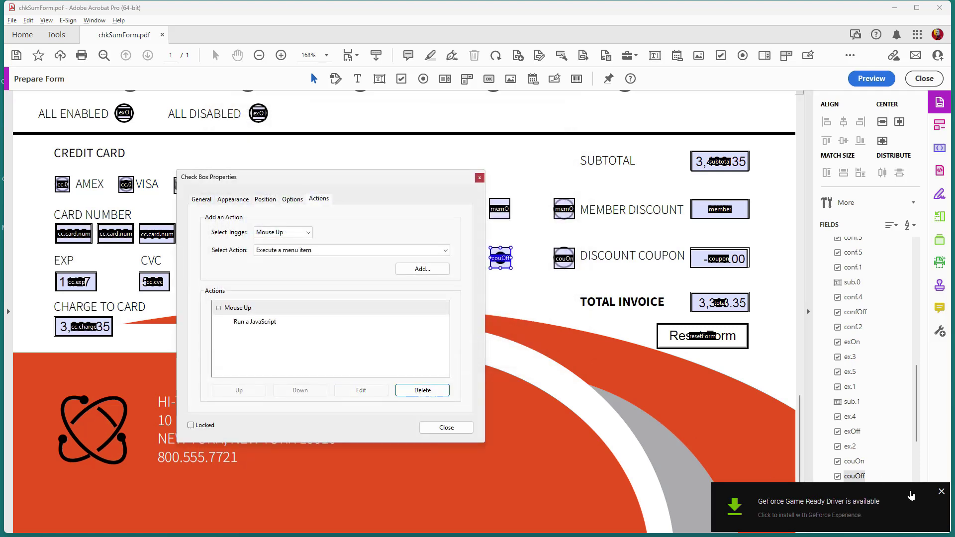
left_click(939, 492)
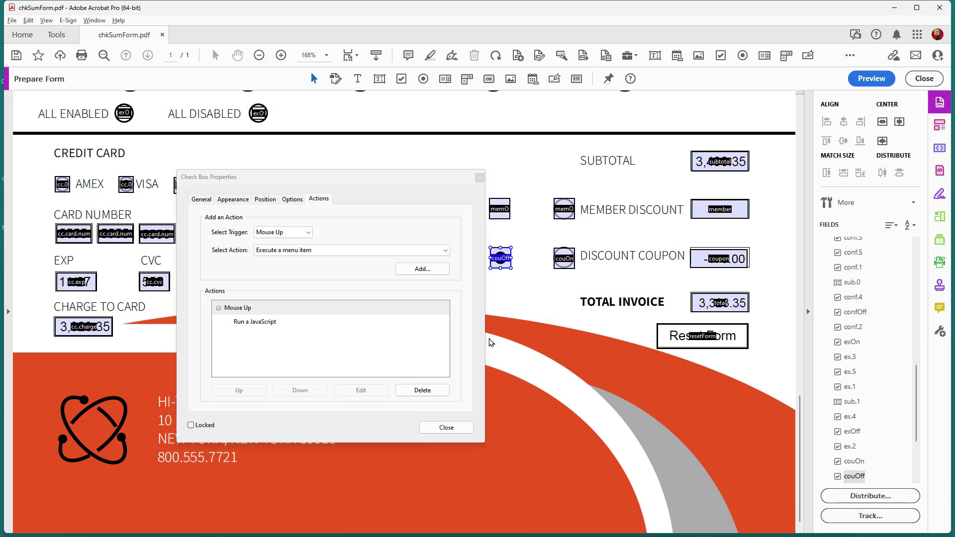
left_click(440, 431)
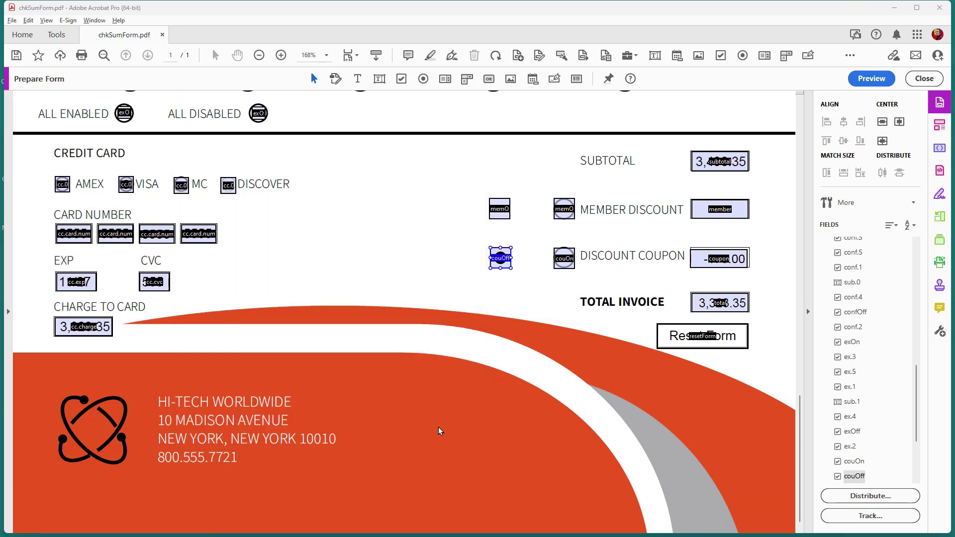
Preview the filled form and clear the previously applied coupon discount.
left_click(871, 80)
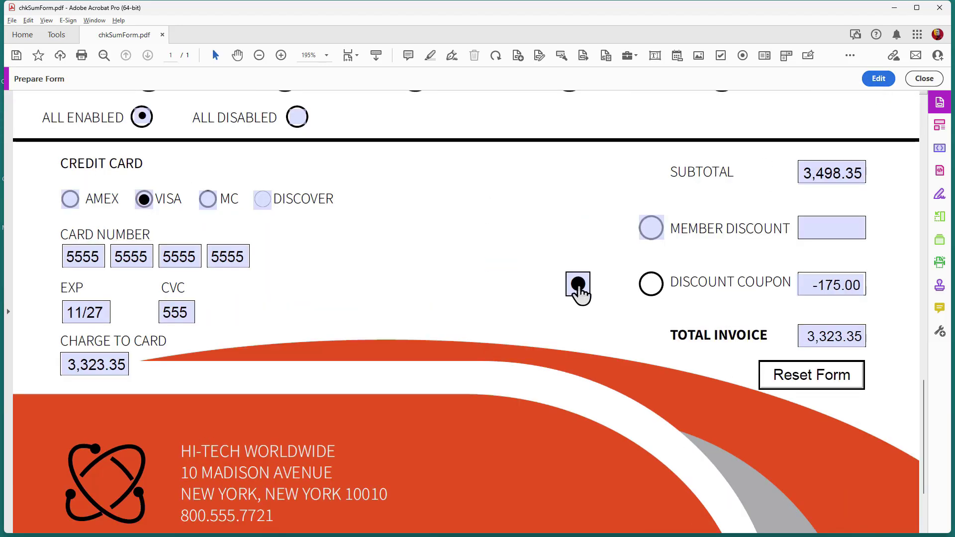
left_click(579, 286)
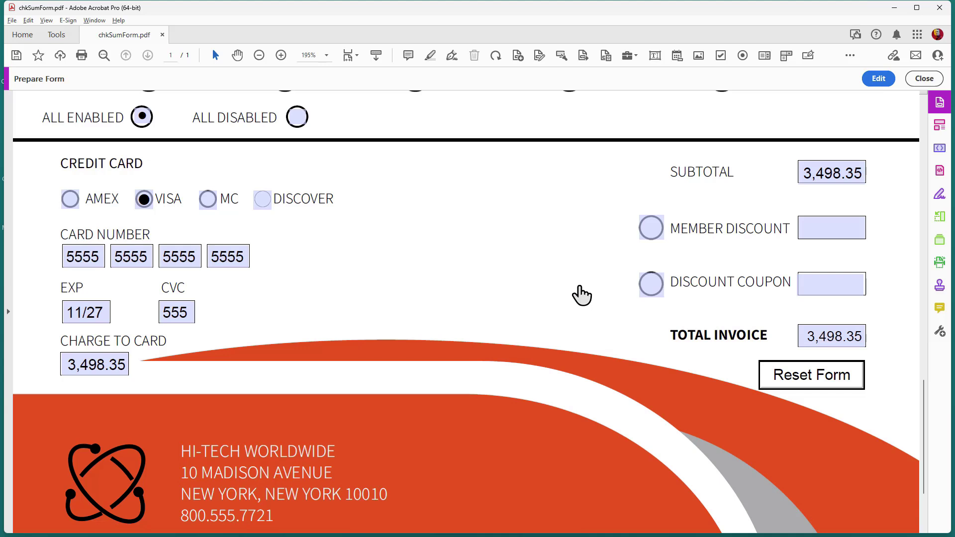
left_click(853, 281)
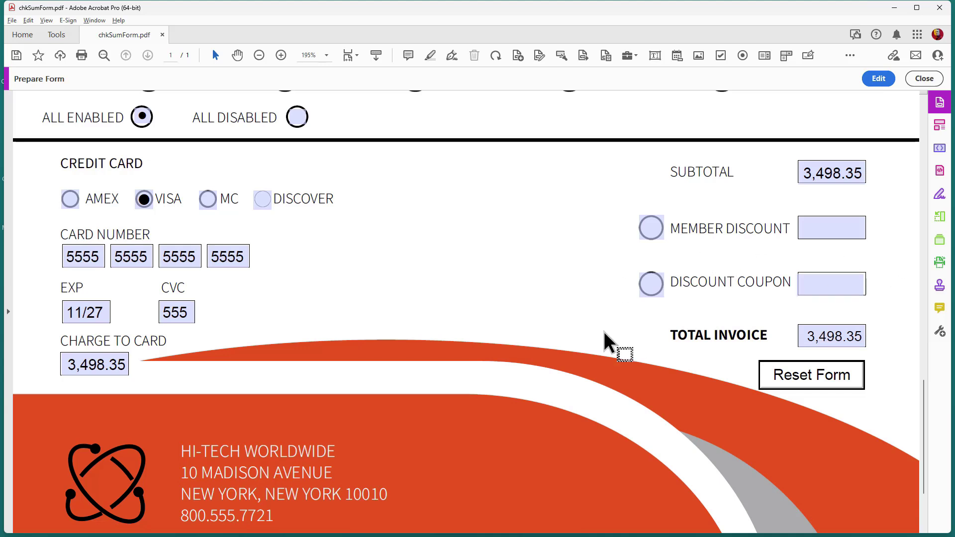
Apply a 125 discount coupon for a 3,373.35 total, then reset every field to 0.00.
left_click(650, 288)
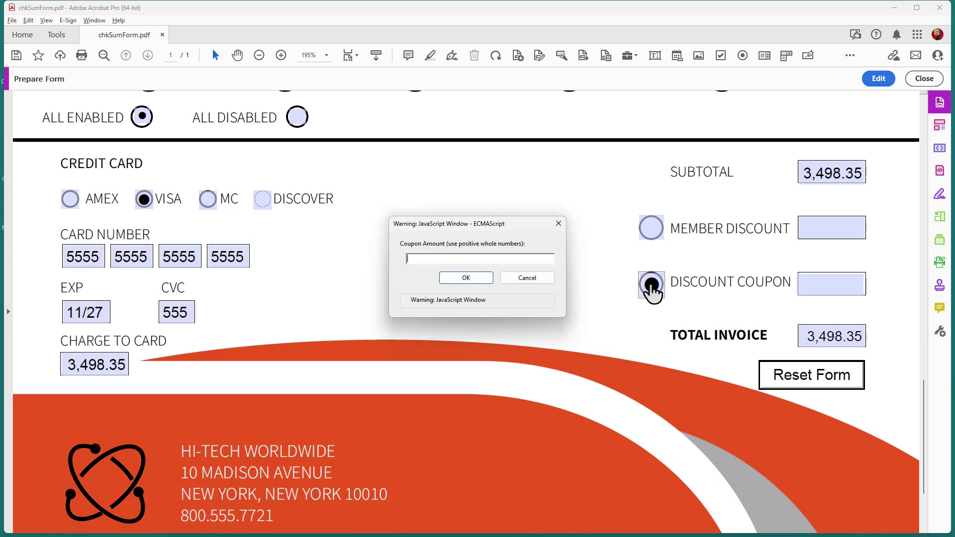
type("125")
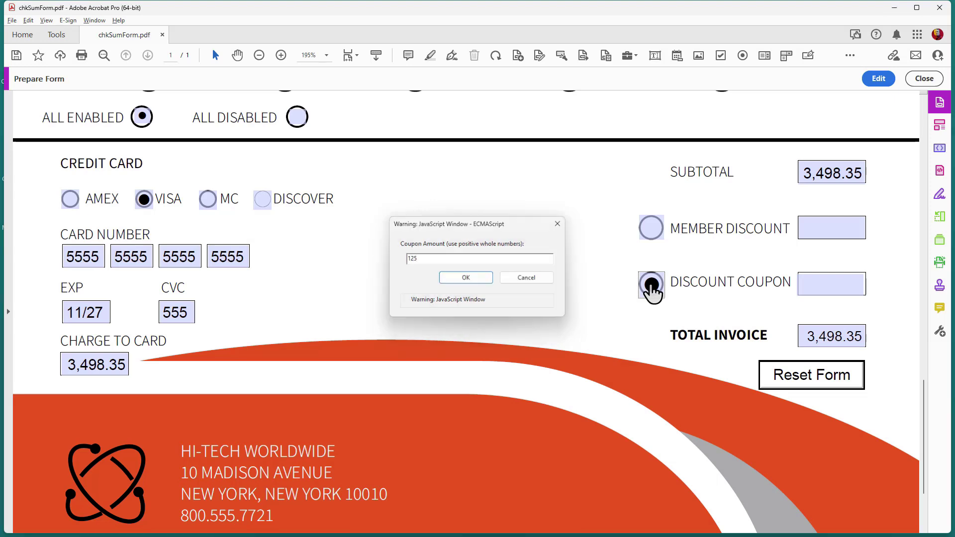
key("Return")
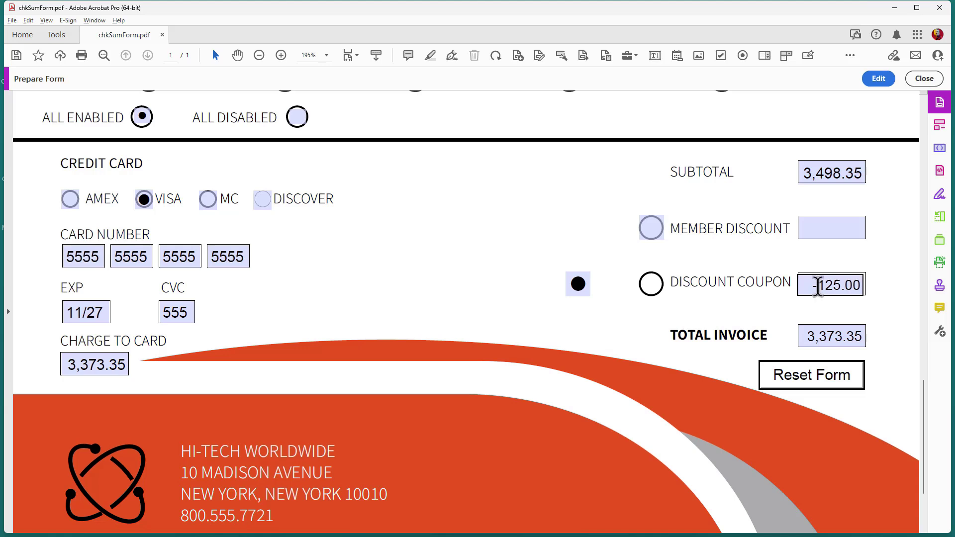
key("ctrl+0")
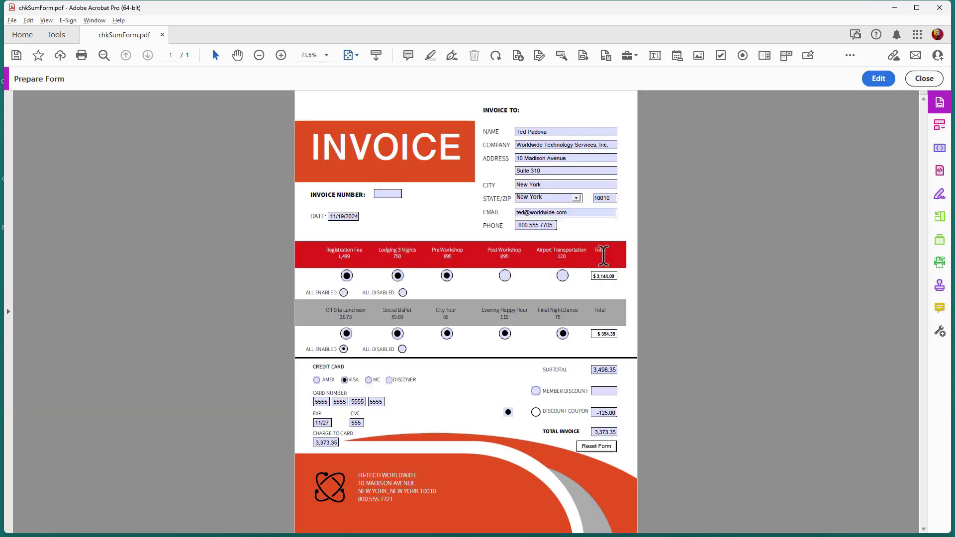
left_click(603, 454)
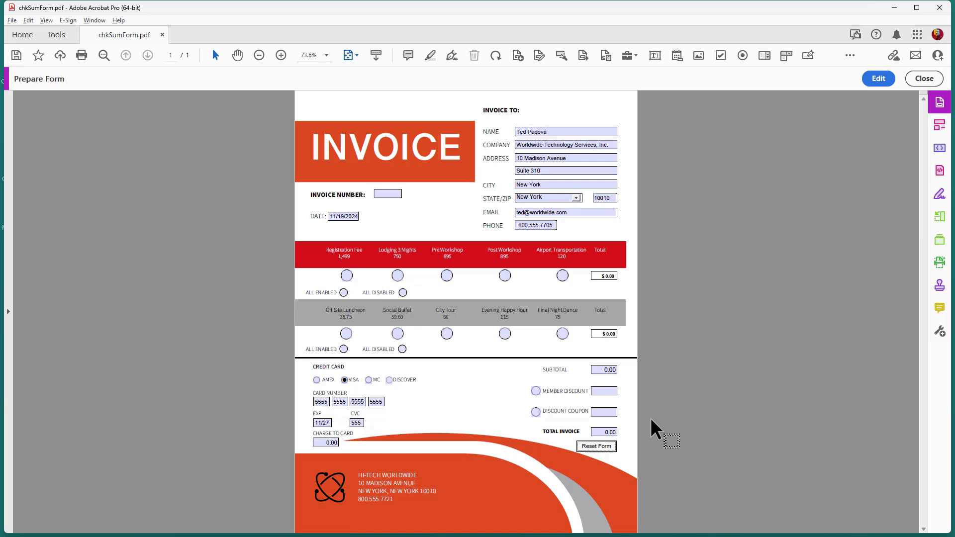
Review the ALL ENABLED box's script that checks conf.1–conf.5 and unchecks confOff, leaving it unchanged.
left_click(876, 80)
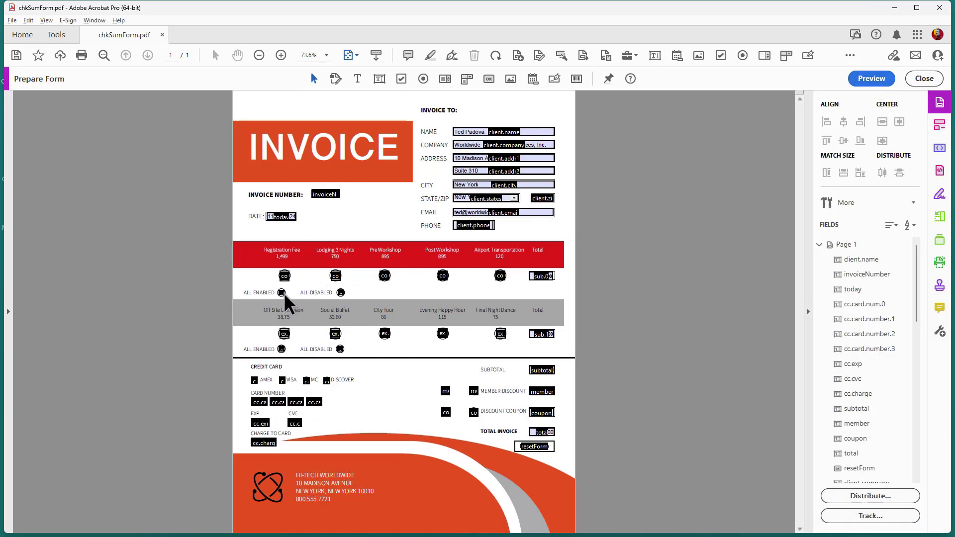
left_click(282, 293)
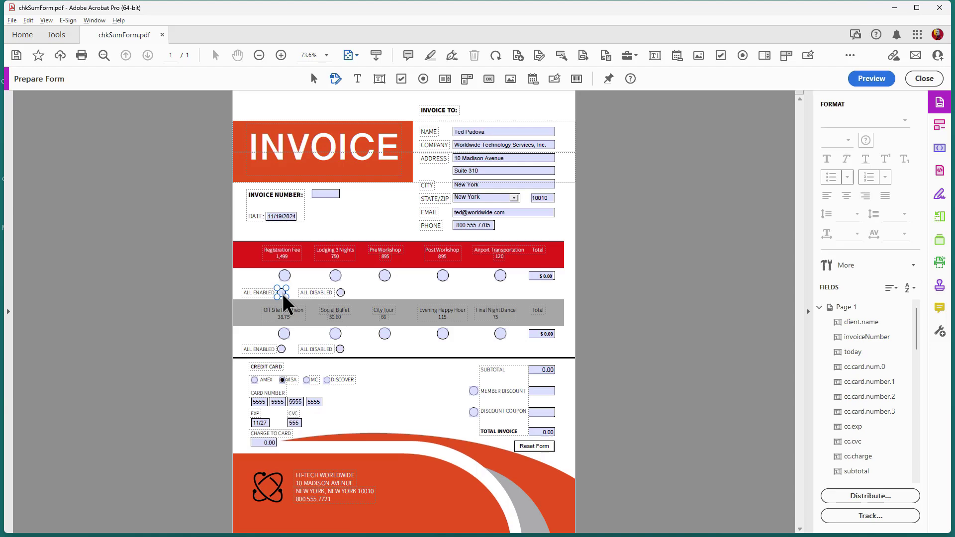
double_click(281, 293)
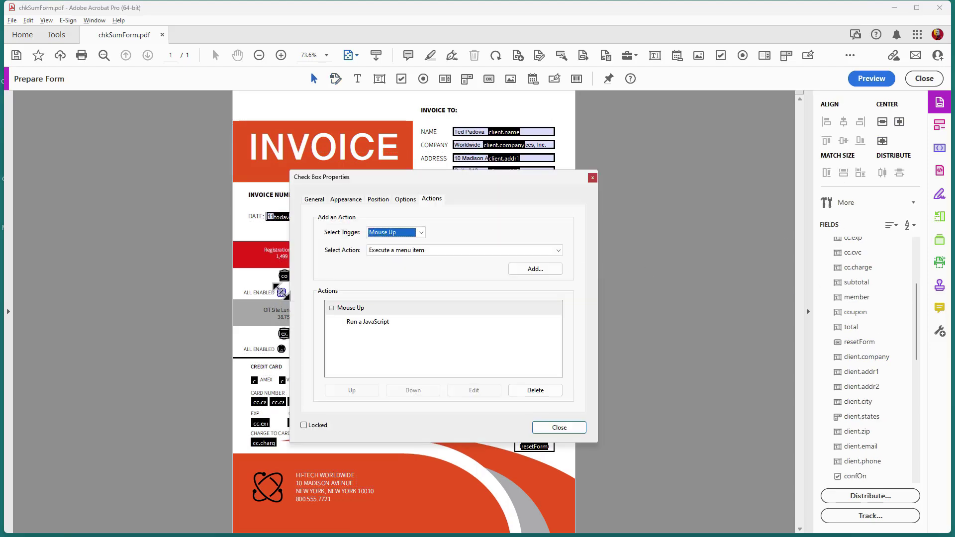
left_click(343, 323)
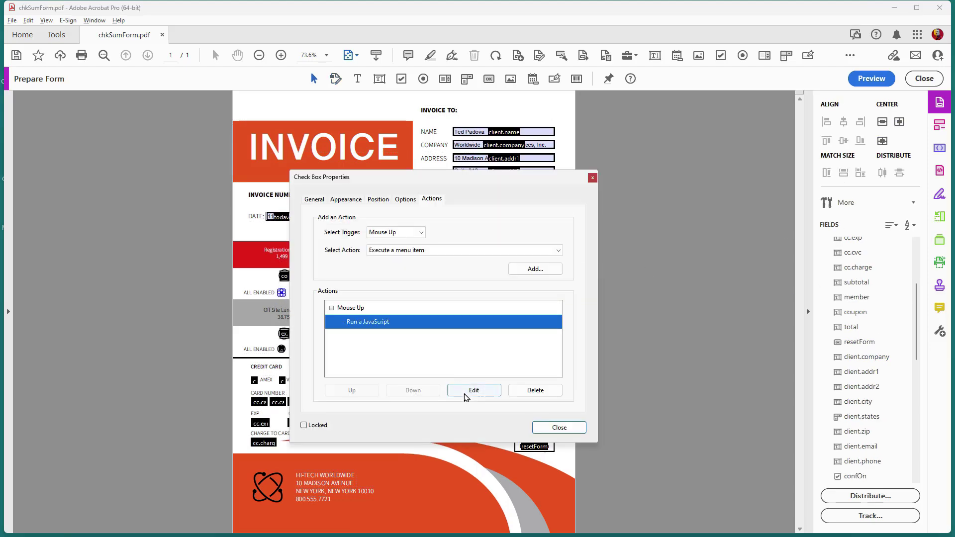
left_click(474, 390)
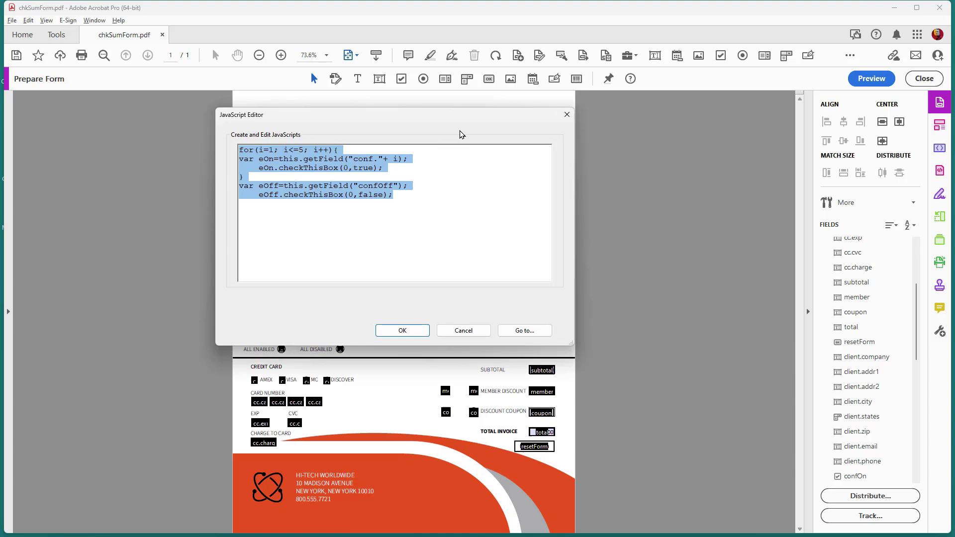
left_click_drag(456, 123, 742, 224)
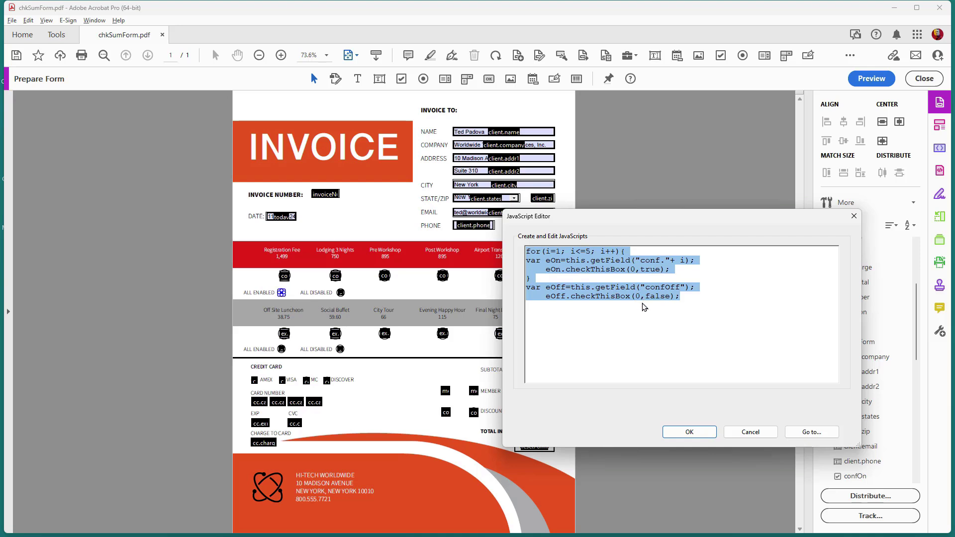
left_click(741, 437)
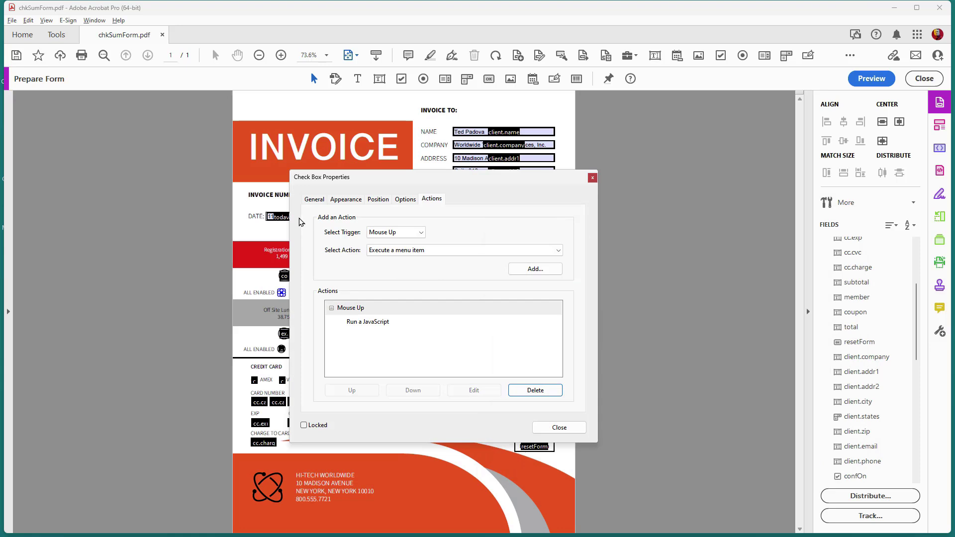
left_click(592, 177)
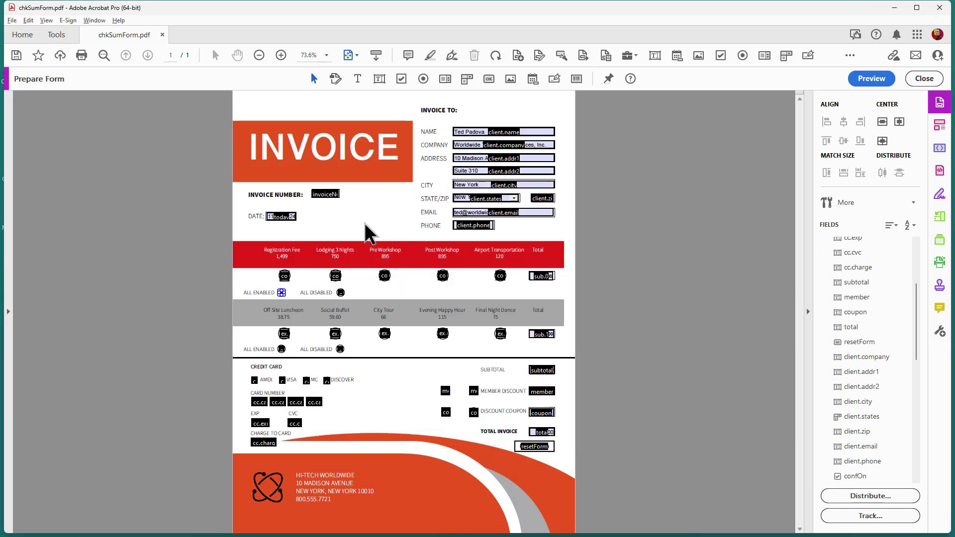
left_click(340, 293)
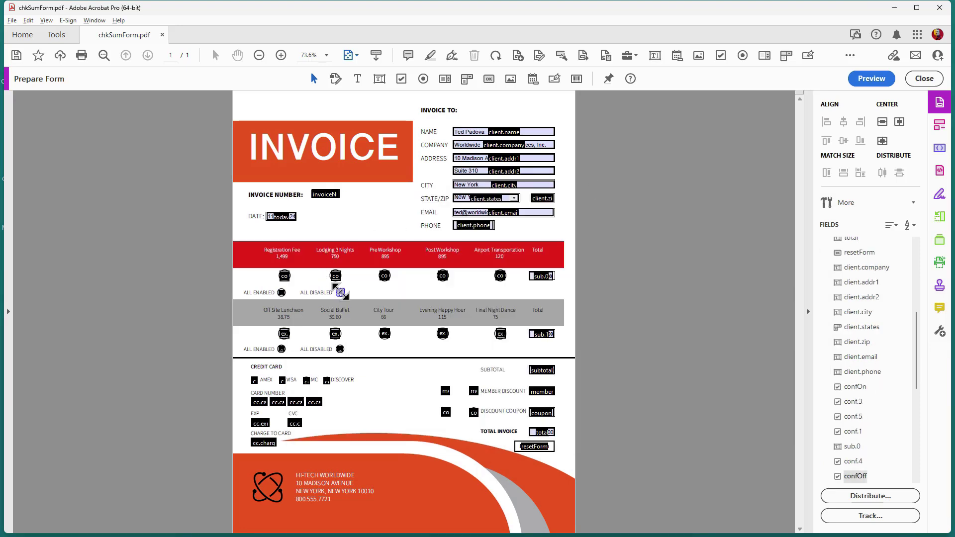
double_click(340, 292)
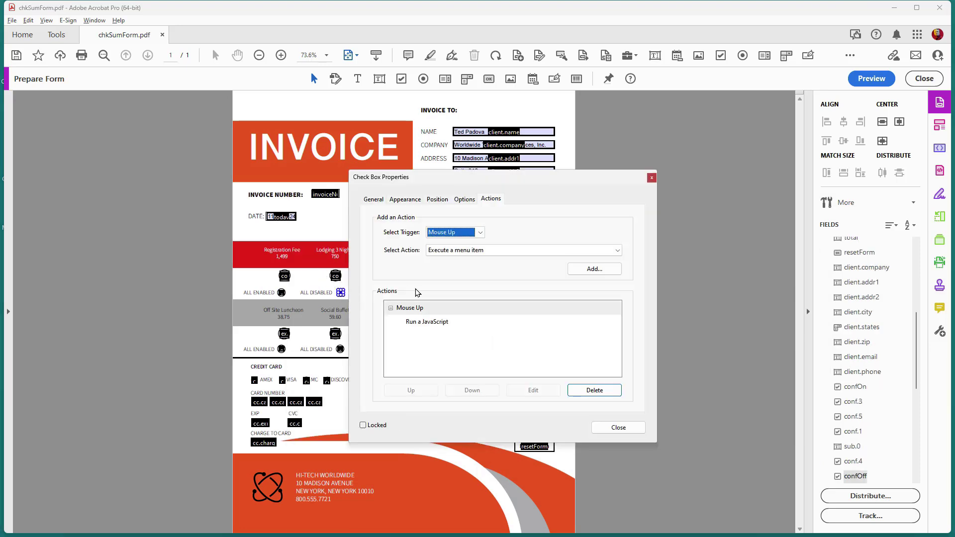
left_click(451, 323)
left_click(532, 390)
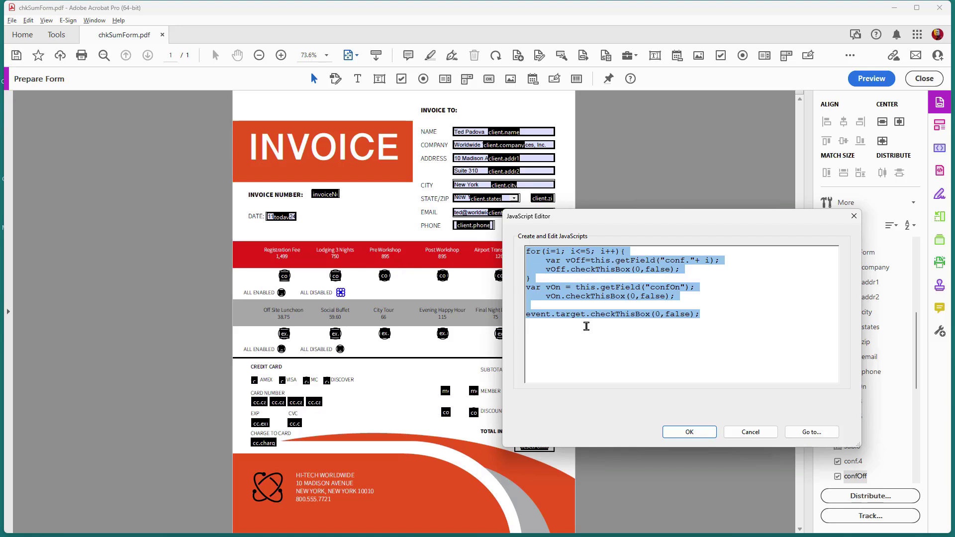
left_click(736, 437)
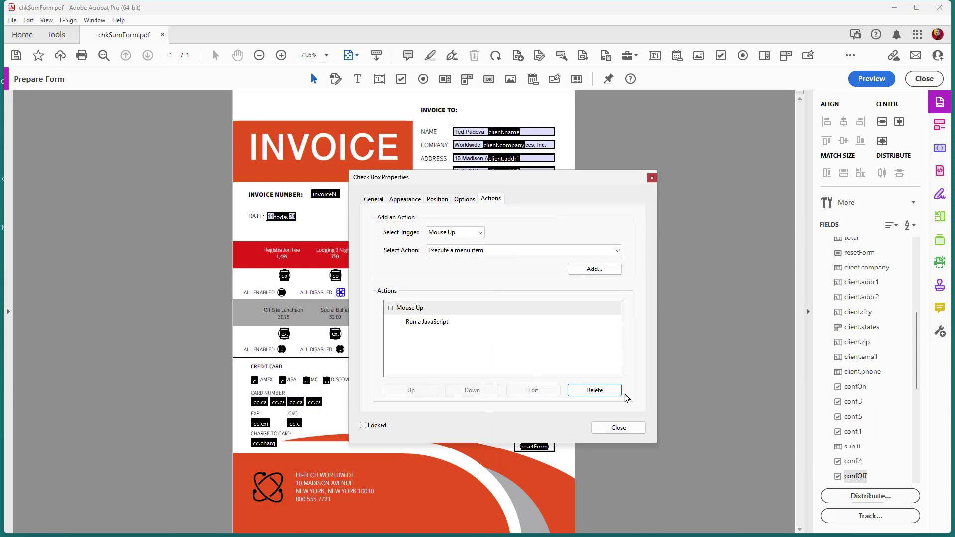
left_click(652, 178)
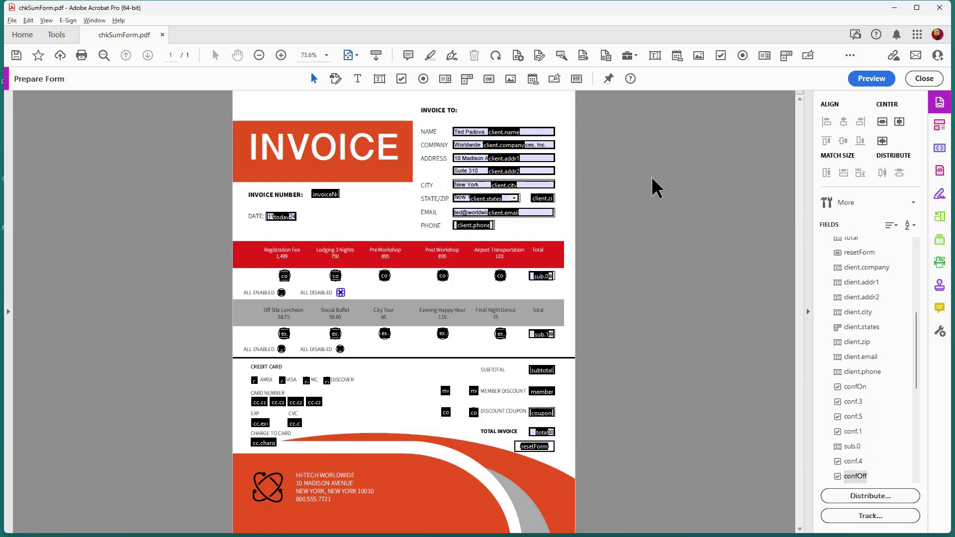